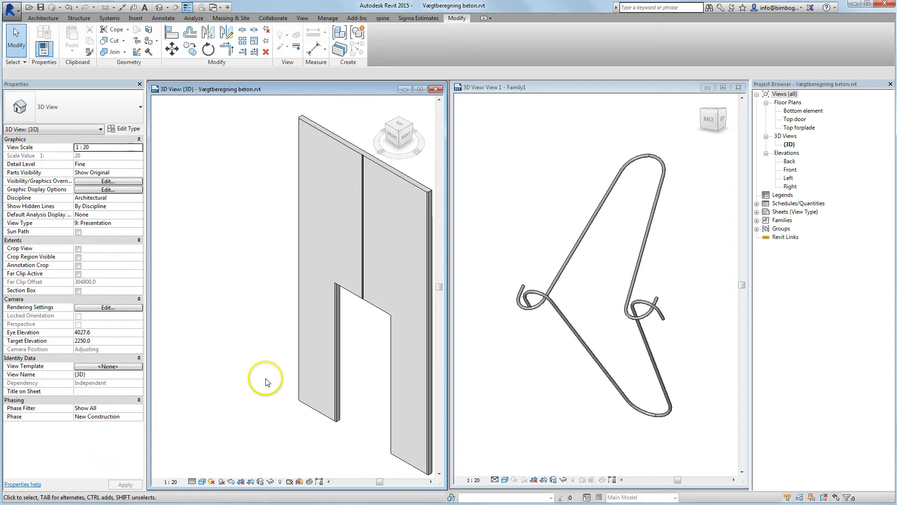
Select the concrete wall and deselect it, then bring the HALFEN sandwich anchor catalogue page forward.
{"action": "left_click", "coordinate": [297, 381]}
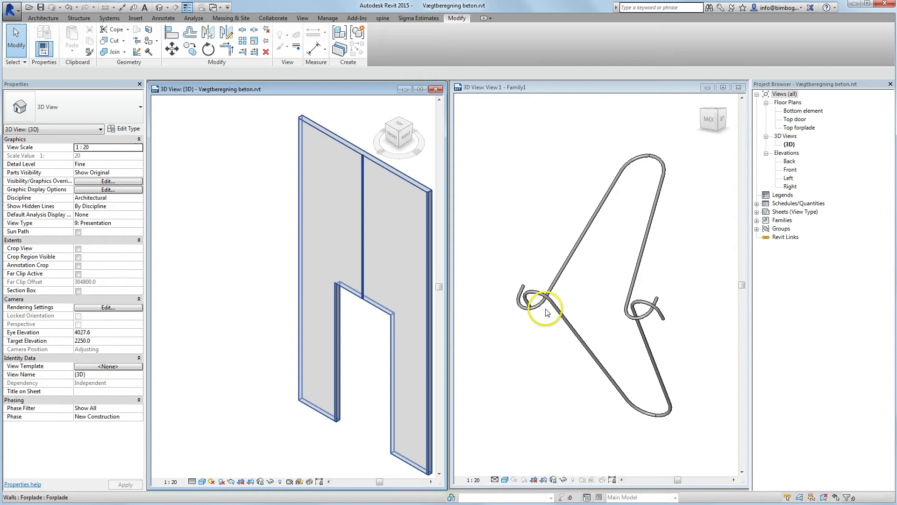
{"action": "left_click", "coordinate": [409, 315]}
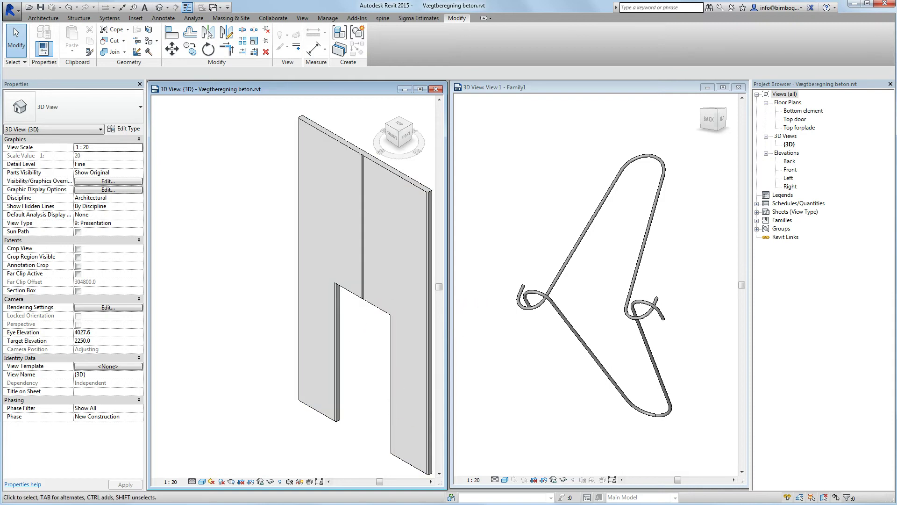
{"action": "key", "text": "alt+Tab"}
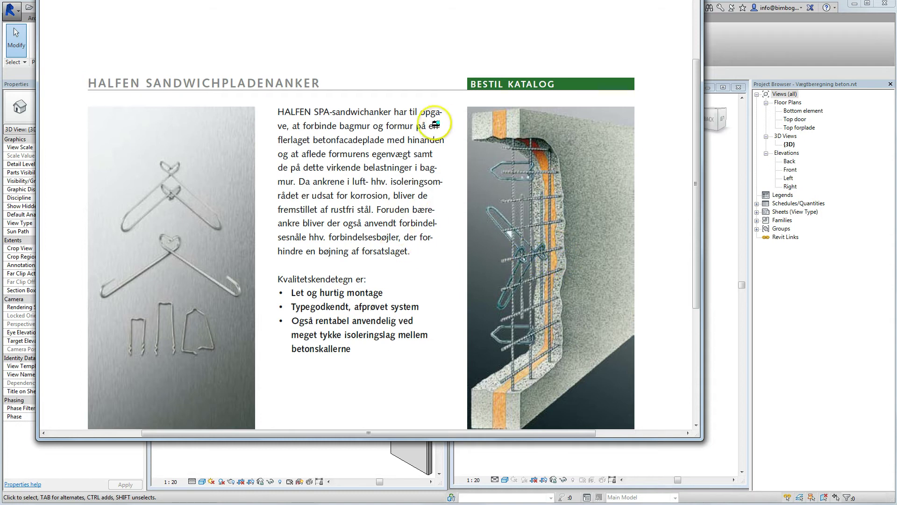
Bring the Revit window back in front of the HALFEN catalogue image.
{"action": "left_click", "coordinate": [859, 20]}
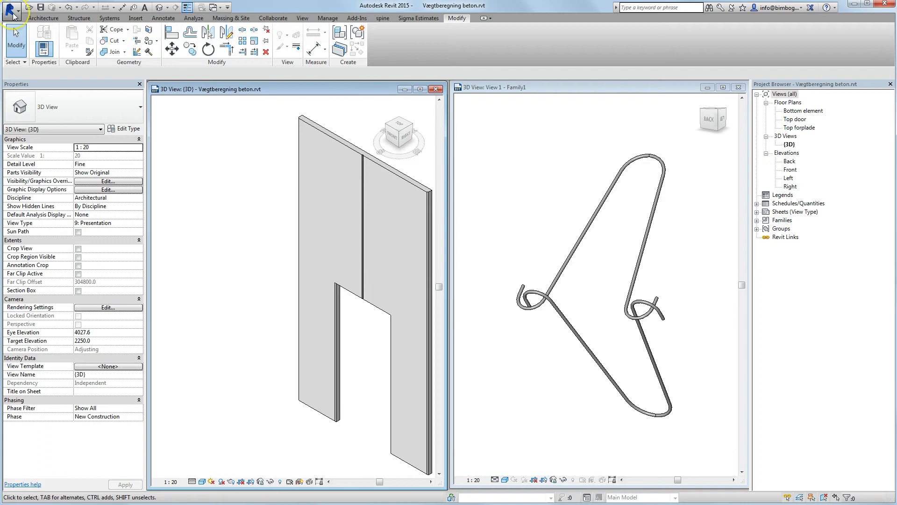
Create a new family from the Metric Generic Model.rft template via New > Family.
{"action": "left_click", "coordinate": [12, 15]}
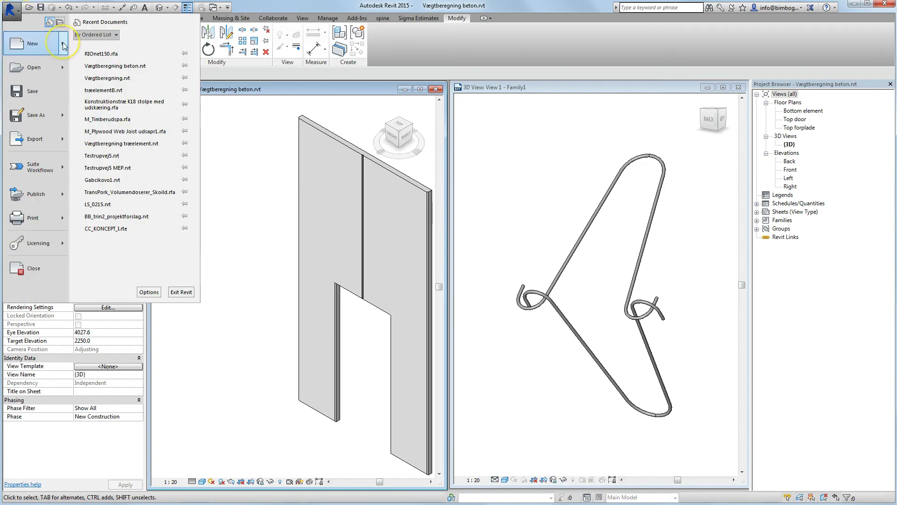
{"action": "mouse_move", "coordinate": [64, 45]}
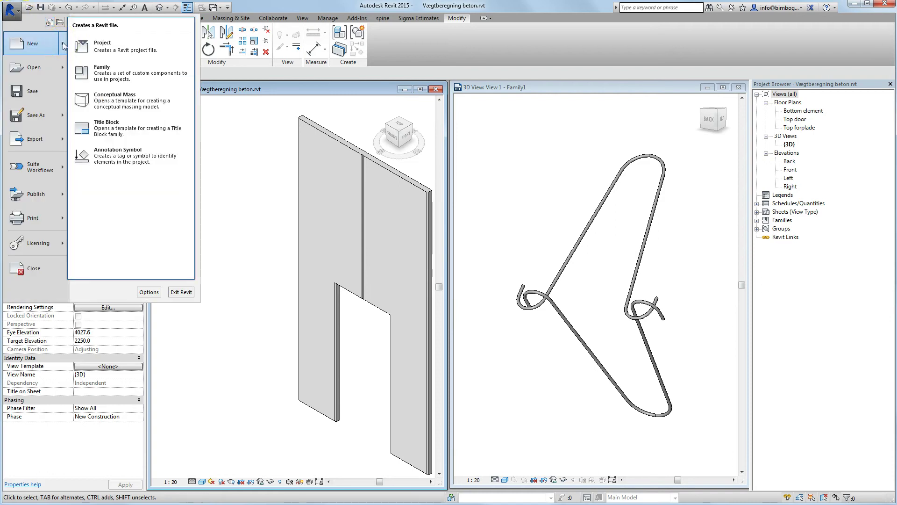
{"action": "left_click", "coordinate": [108, 75]}
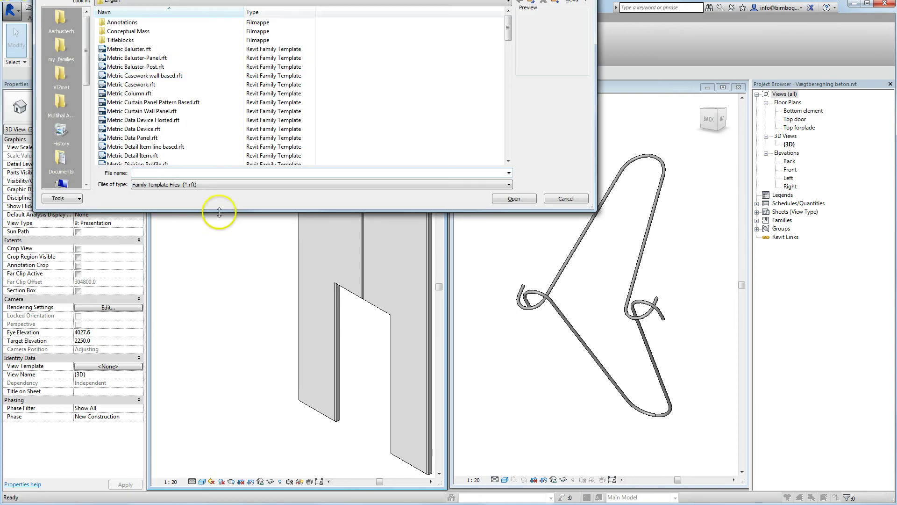
{"action": "left_click_drag", "start_coordinate": [258, 1], "coordinate": [267, 48]}
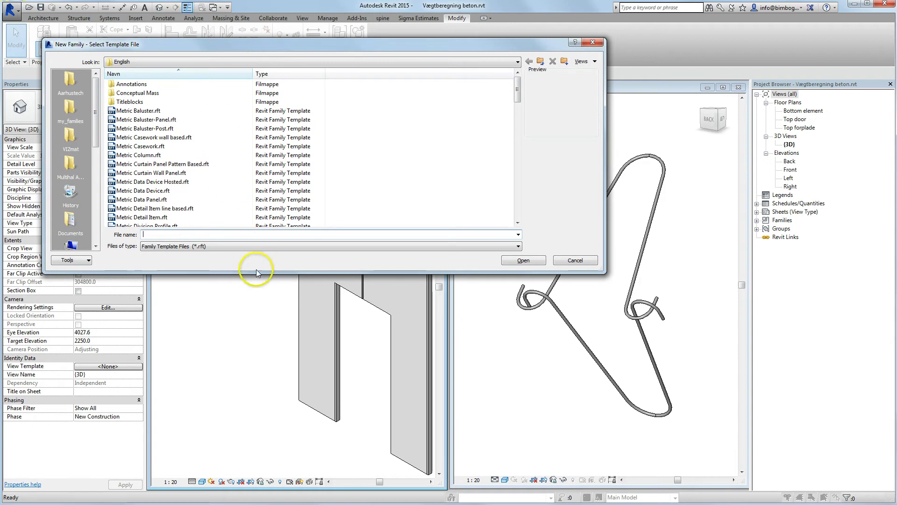
{"action": "left_click_drag", "start_coordinate": [255, 271], "coordinate": [255, 339]}
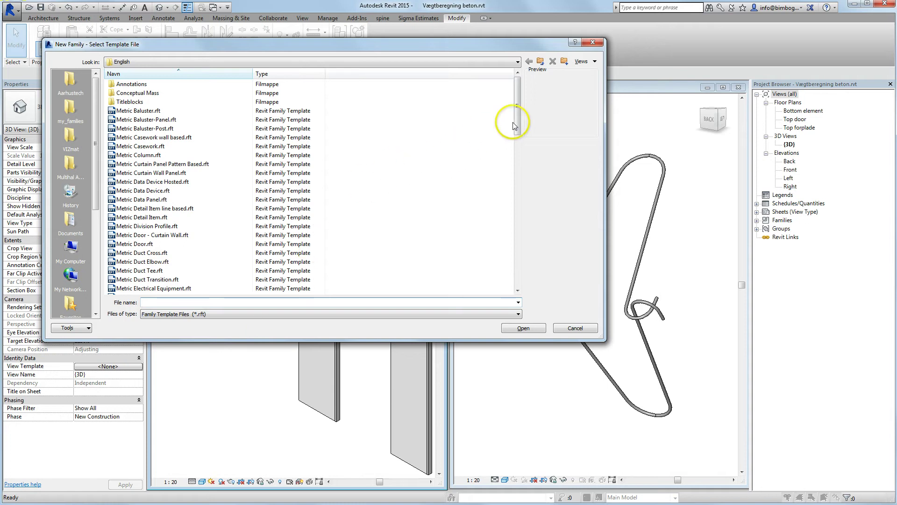
{"action": "left_click_drag", "start_coordinate": [513, 126], "coordinate": [510, 187]}
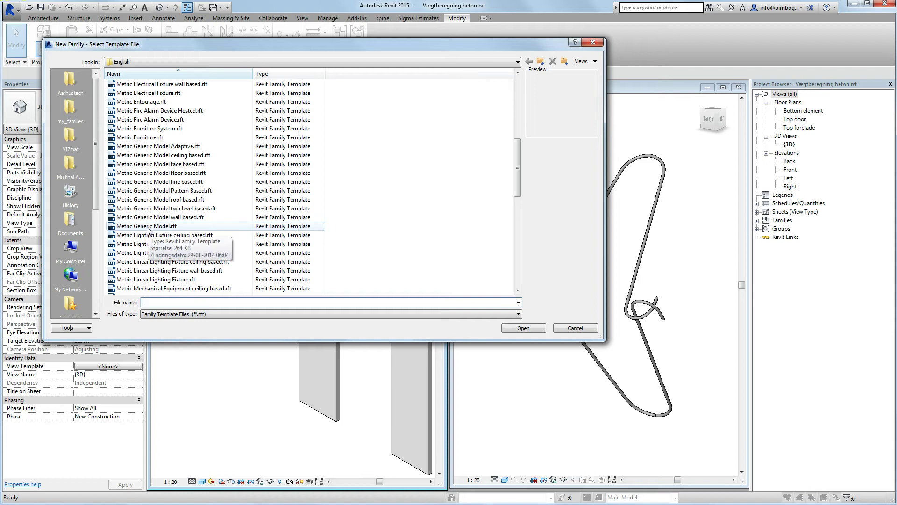
{"action": "left_click", "coordinate": [246, 228]}
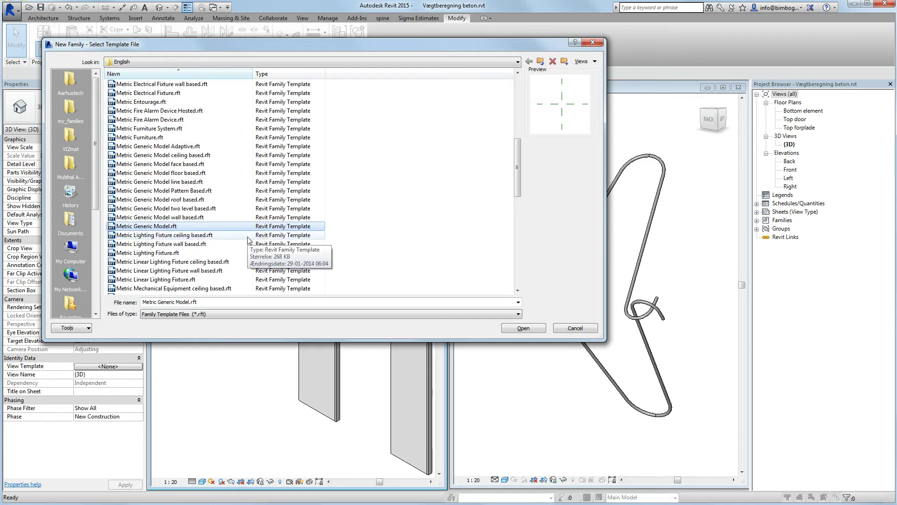
{"action": "left_click", "coordinate": [522, 328]}
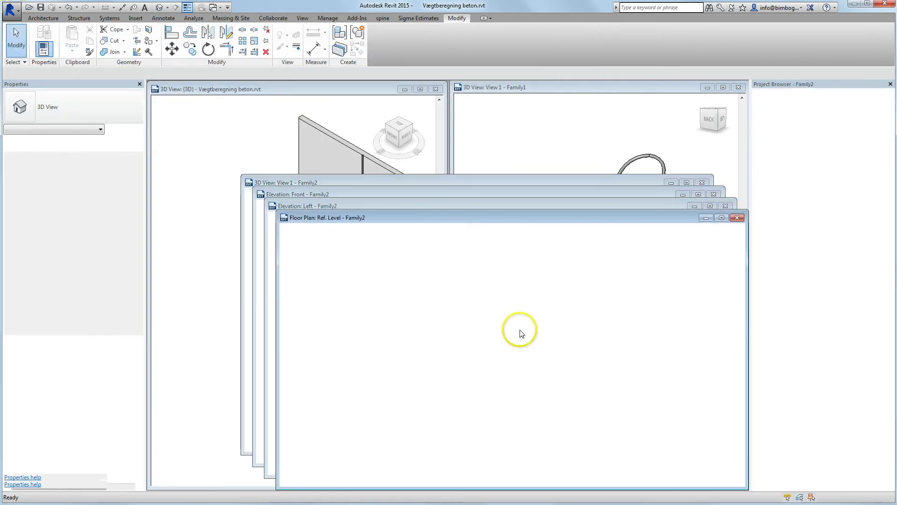
Maximize the Ref. Level floor plan, then pan and zoom onto the crossing reference planes.
{"action": "left_click", "coordinate": [722, 217]}
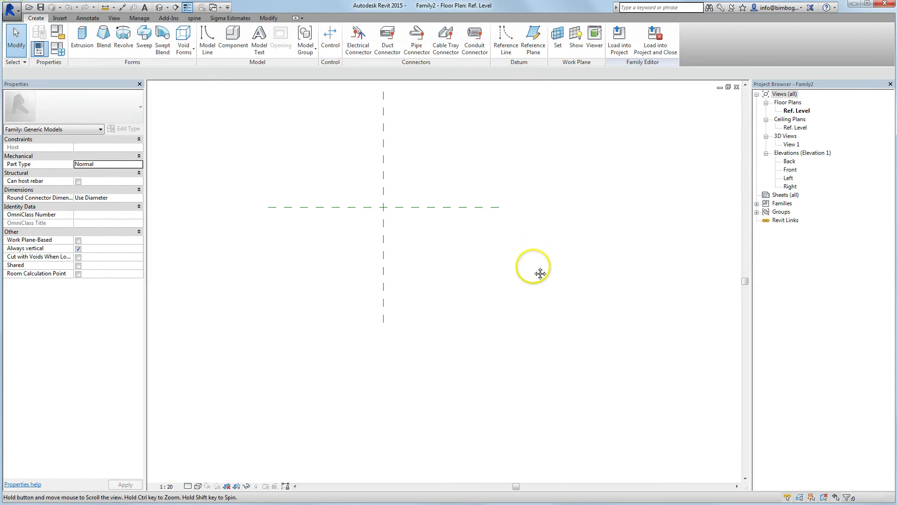
{"action": "middle_click_drag", "start_coordinate": [541, 273], "coordinate": [497, 243]}
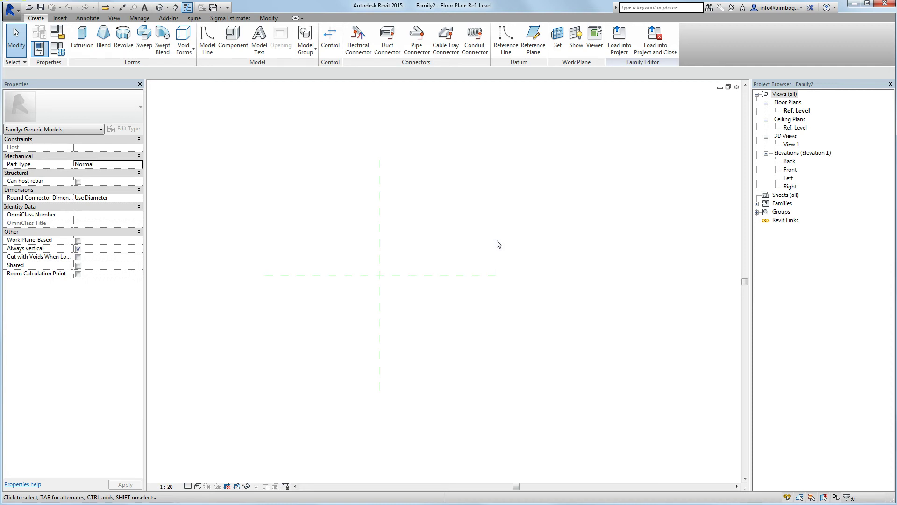
{"action": "scroll", "coordinate": [388, 275], "scroll_direction": "up", "scroll_amount": 2}
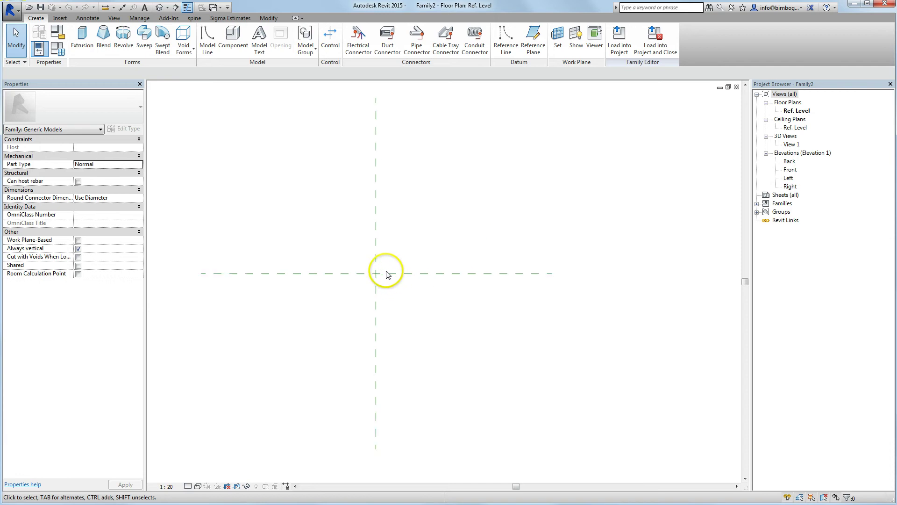
{"action": "scroll", "coordinate": [387, 274], "scroll_direction": "up", "scroll_amount": 1}
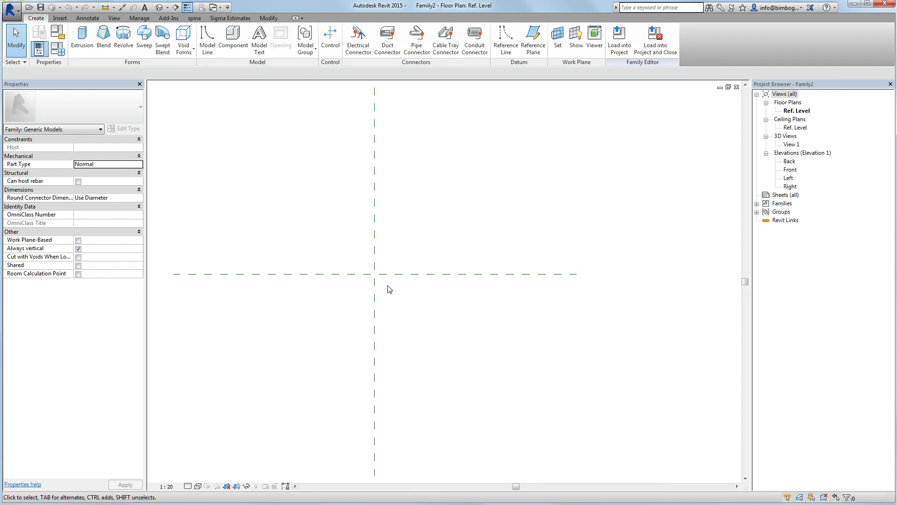
Draw a vertical reference plane left of centre and a horizontal one above centre.
{"action": "left_click", "coordinate": [531, 41]}
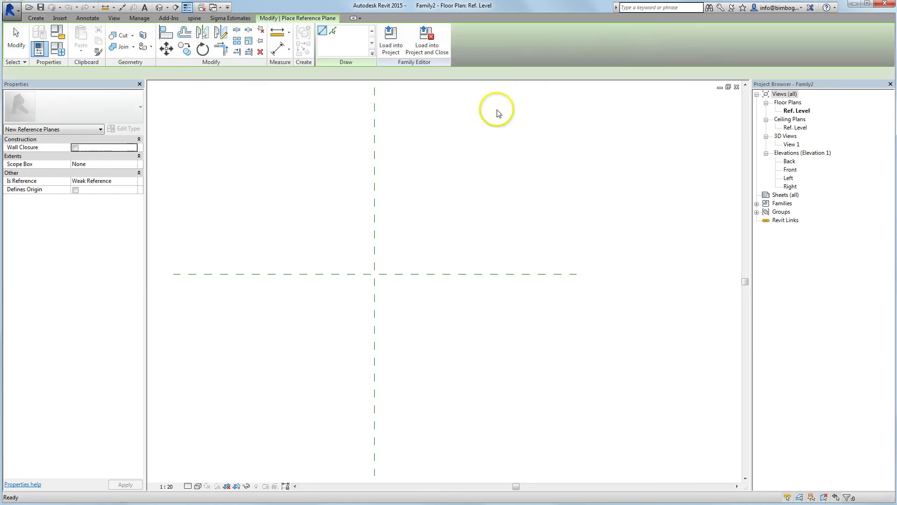
{"action": "left_click", "coordinate": [343, 224]}
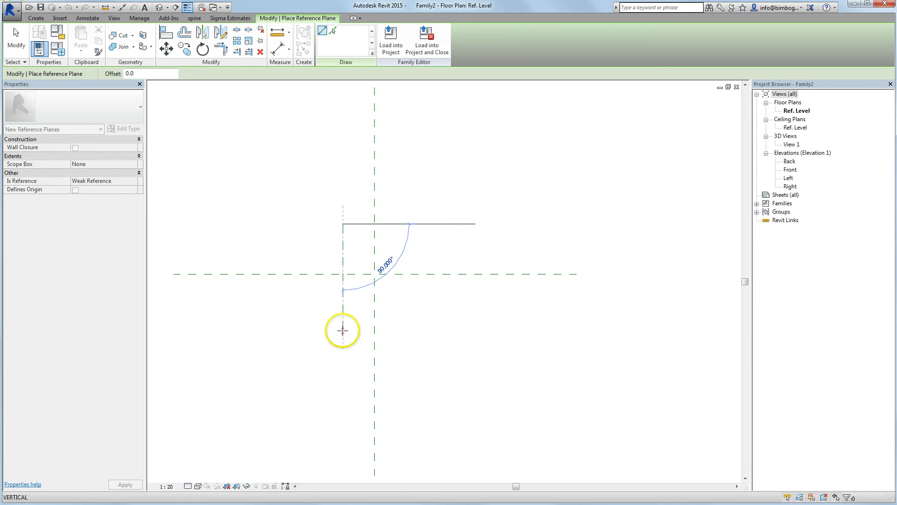
{"action": "left_click", "coordinate": [343, 331]}
{"action": "left_click", "coordinate": [310, 244]}
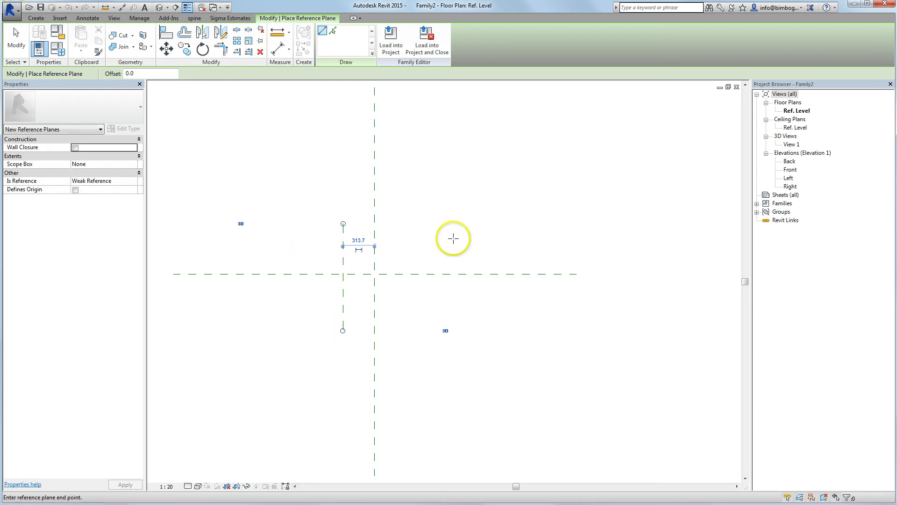
{"action": "left_click", "coordinate": [444, 244]}
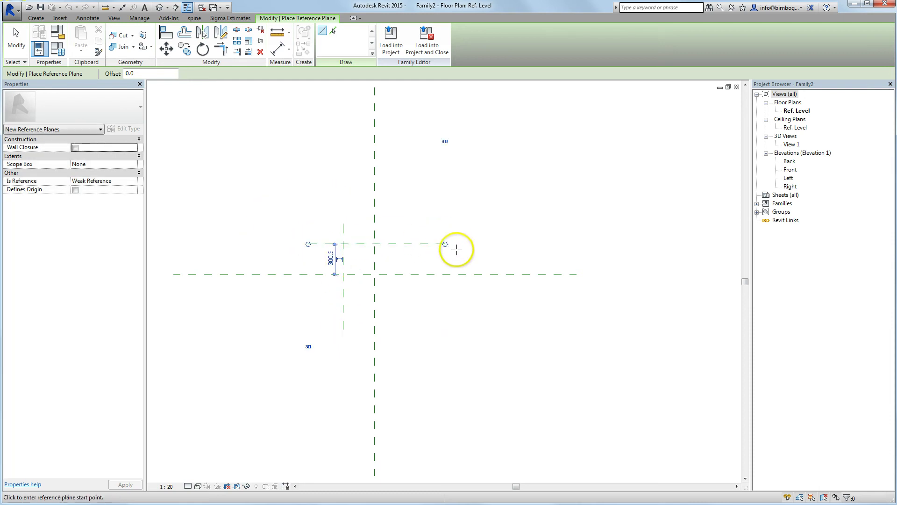
{"action": "key", "text": "Escape"}
Set the vertical reference plane's distance to 150.0.
{"action": "left_click", "coordinate": [344, 256]}
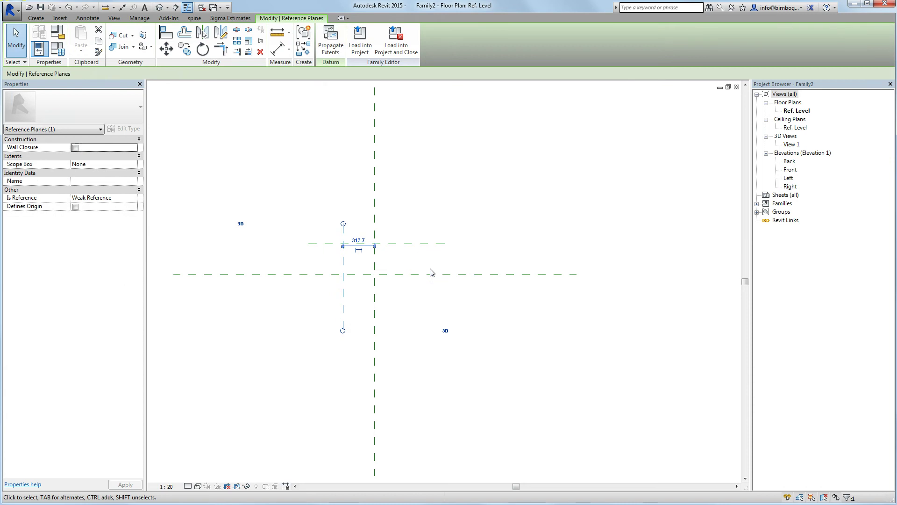
{"action": "left_click", "coordinate": [375, 276]}
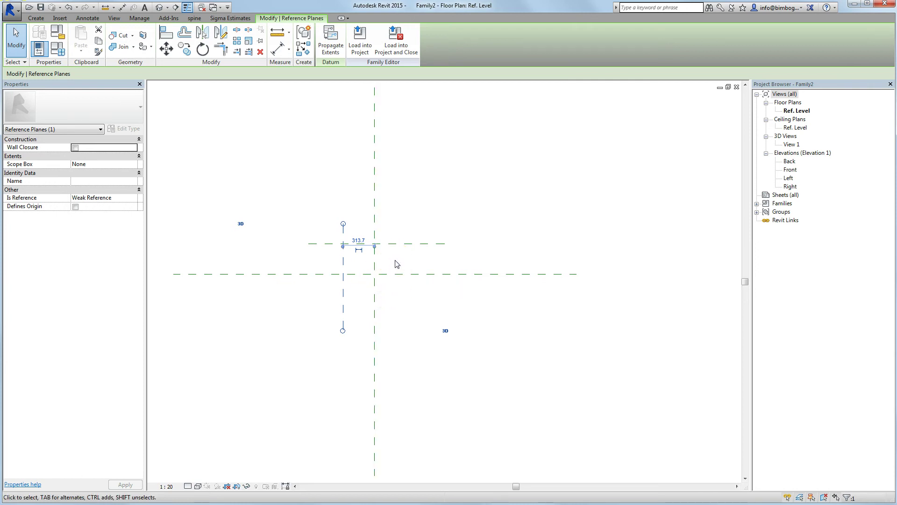
{"action": "left_click", "coordinate": [360, 242]}
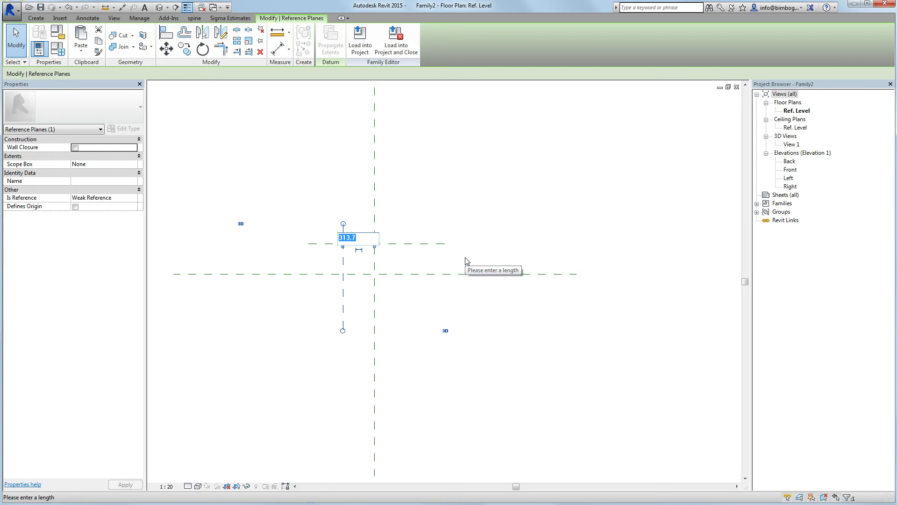
{"action": "type", "text": "15"}
{"action": "type", "text": "0.0"}
{"action": "key", "text": "BackSpace"}
{"action": "key", "text": "Return"}
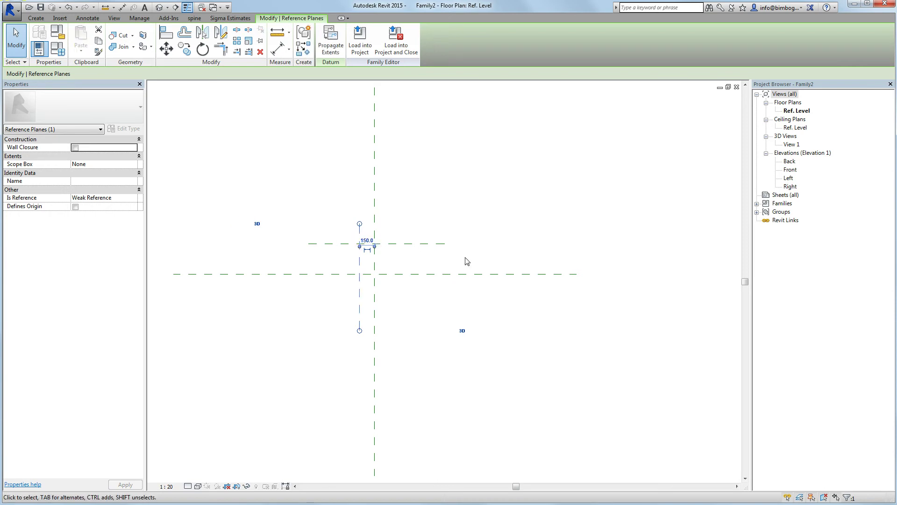
{"action": "scroll", "coordinate": [396, 260], "scroll_direction": "up", "scroll_amount": 3}
Set the horizontal reference plane 440 from the centre plane.
{"action": "left_click", "coordinate": [397, 261]}
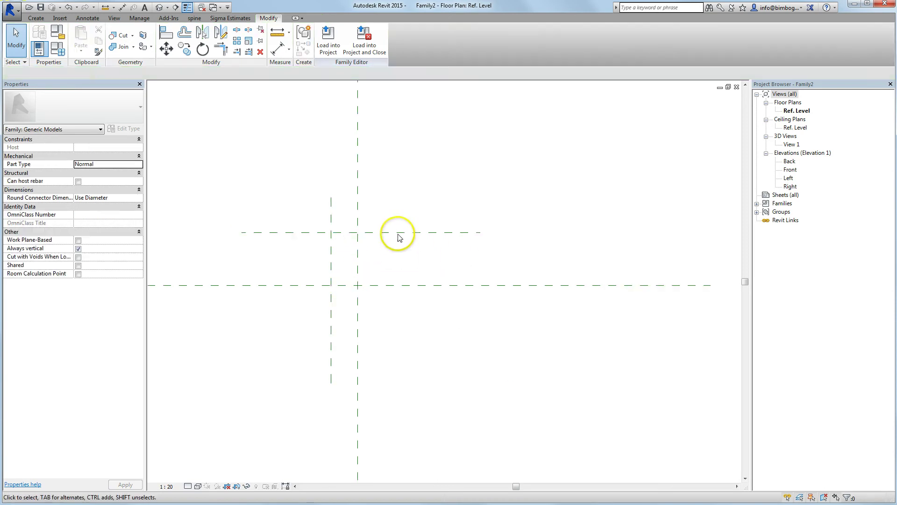
{"action": "left_click", "coordinate": [399, 232]}
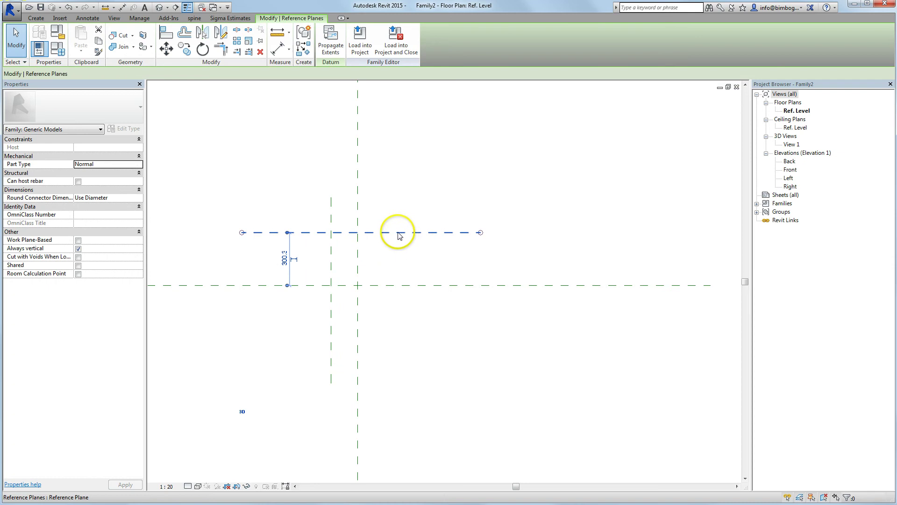
{"action": "left_click", "coordinate": [285, 260]}
{"action": "type", "text": "440"}
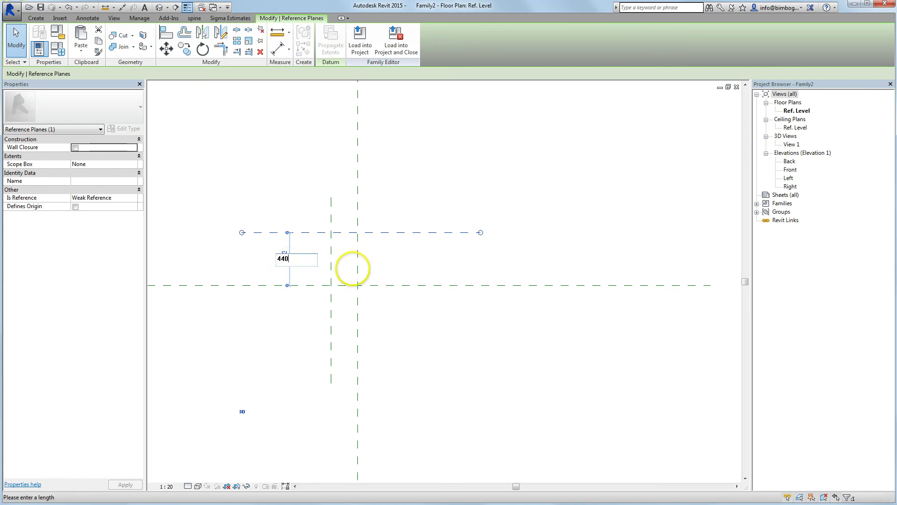
{"action": "key", "text": "Return"}
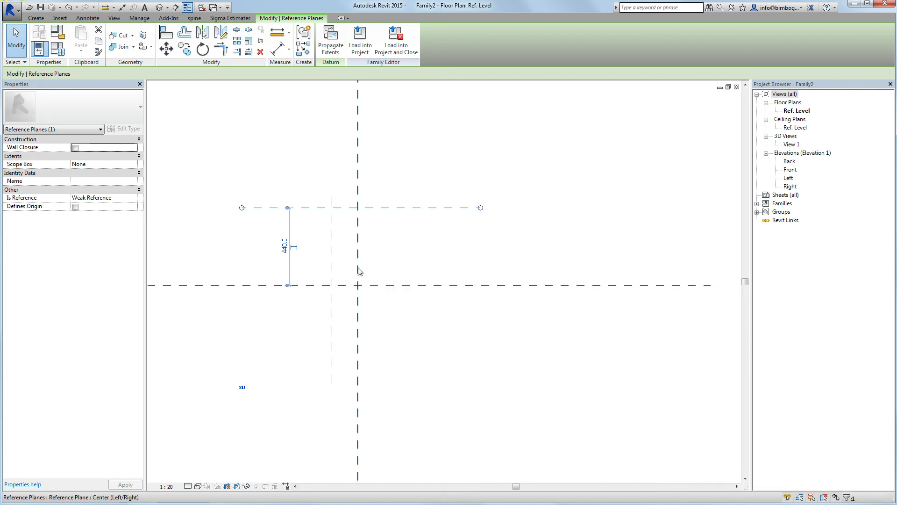
{"action": "scroll", "coordinate": [344, 232], "scroll_direction": "up", "scroll_amount": 2}
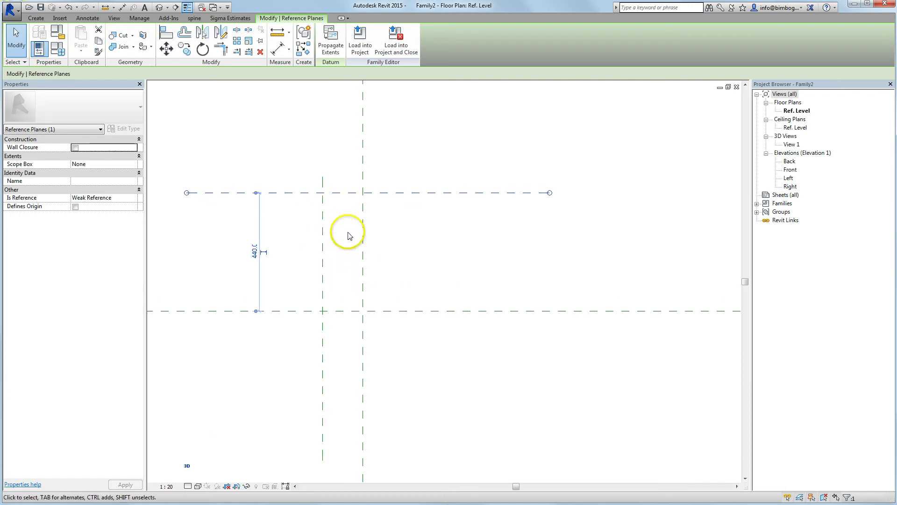
{"action": "left_click", "coordinate": [316, 150]}
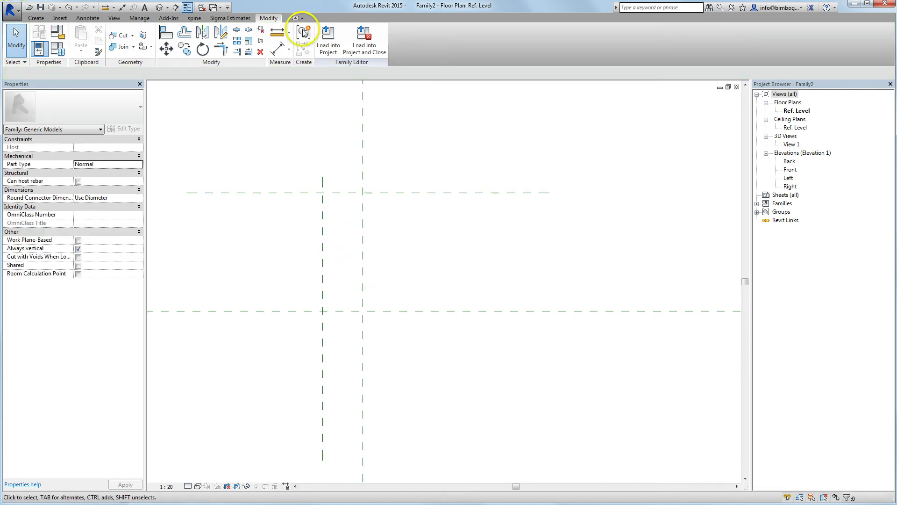
{"action": "left_click", "coordinate": [36, 19]}
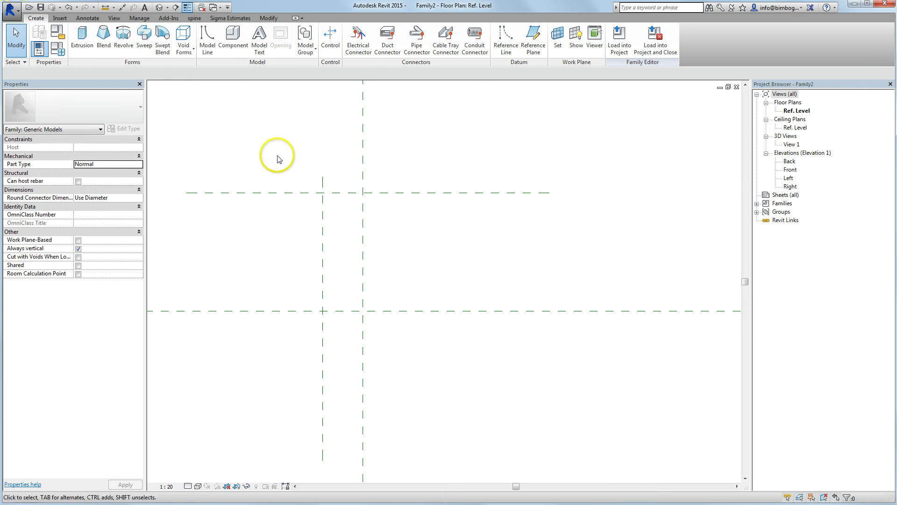
Copy the left vertical reference plane 50 to the right.
{"action": "left_click", "coordinate": [322, 212]}
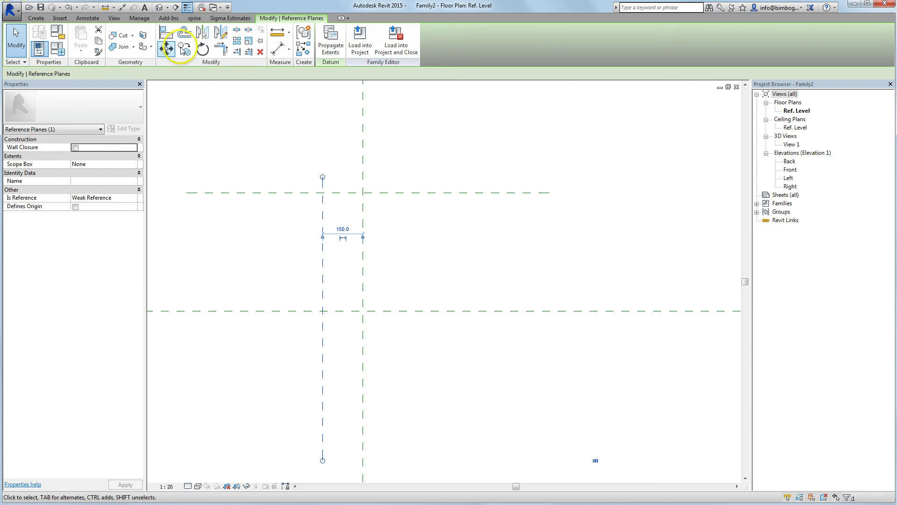
{"action": "key", "text": "c"}
{"action": "key", "text": "o"}
{"action": "left_click", "coordinate": [225, 156]}
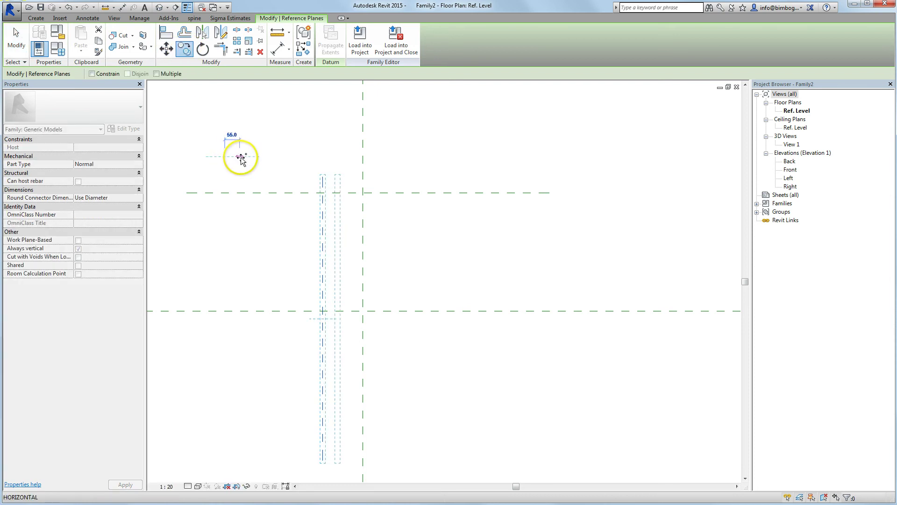
{"action": "left_click", "coordinate": [238, 159]}
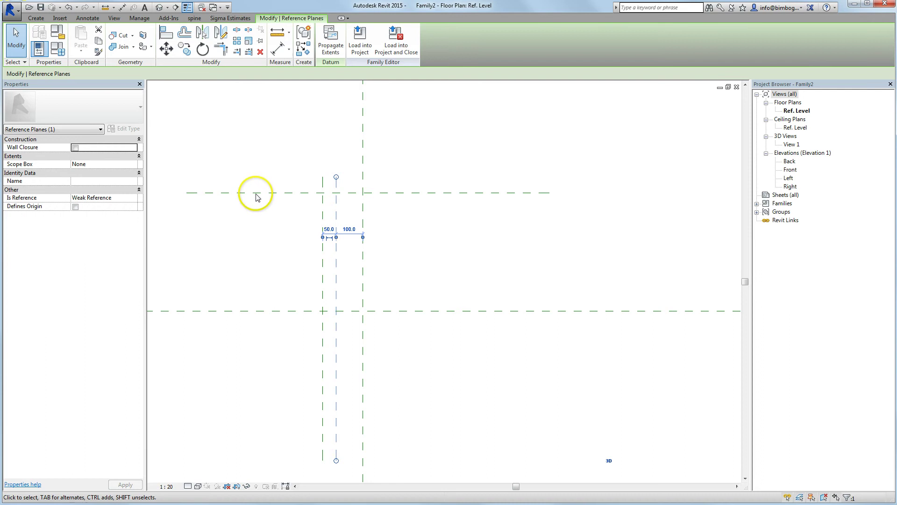
Copy the upper horizontal reference plane 50 downward, 390 from centre.
{"action": "left_click", "coordinate": [255, 192]}
{"action": "key", "text": "r"}
{"action": "key", "text": "o"}
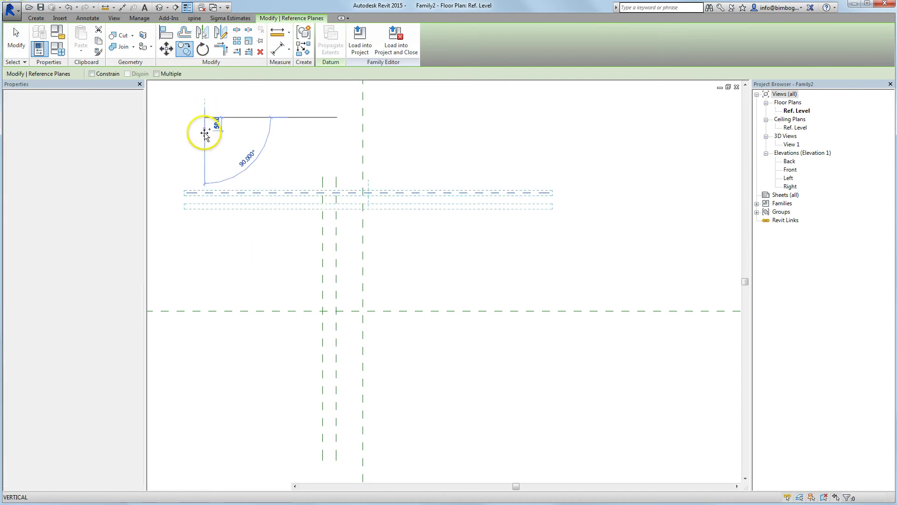
{"action": "left_click", "coordinate": [206, 132]}
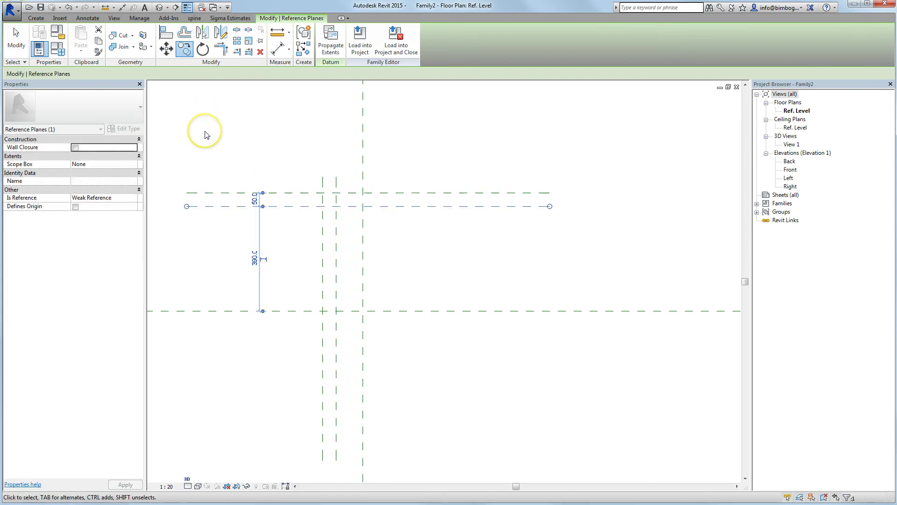
{"action": "left_click", "coordinate": [206, 135]}
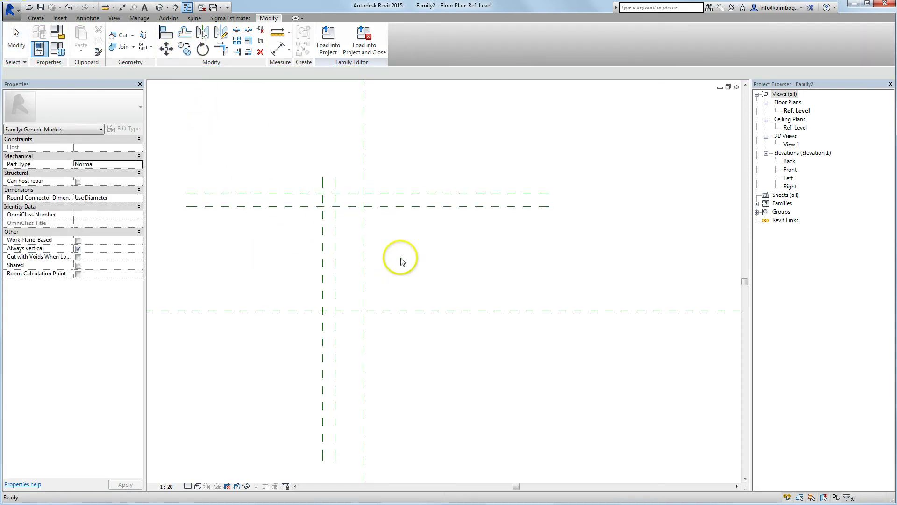
{"action": "scroll", "coordinate": [410, 248], "scroll_direction": "up", "scroll_amount": 2}
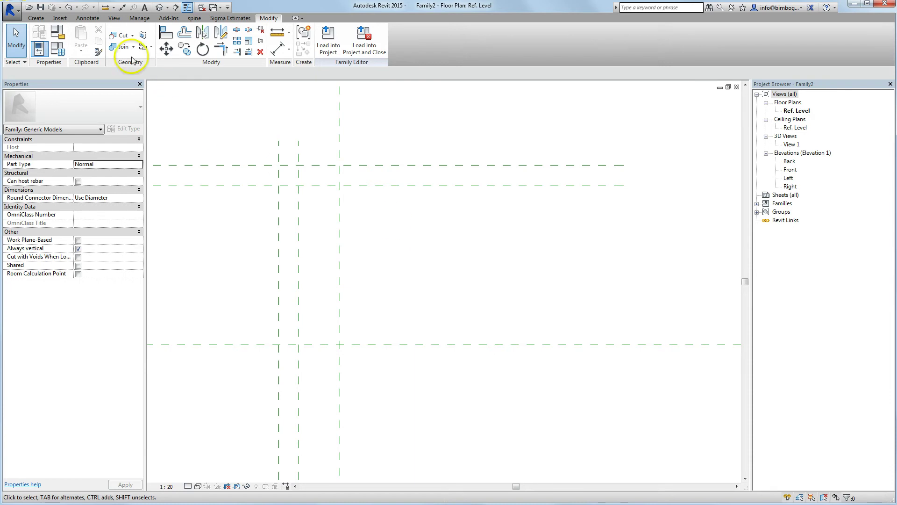
Save the family under the name 'Sandwich pladeanker', glancing at the HALFEN catalogue meanwhile.
{"action": "left_click", "coordinate": [40, 8]}
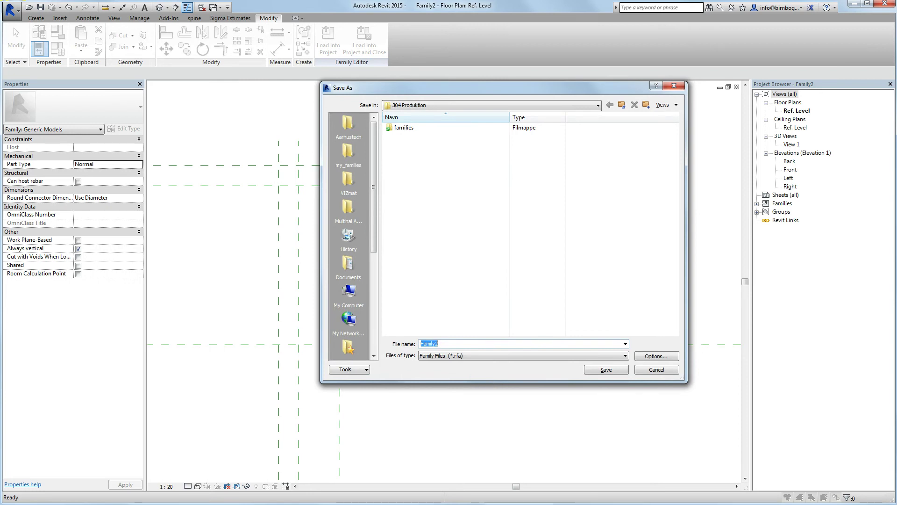
{"action": "key", "text": "alt+Tab"}
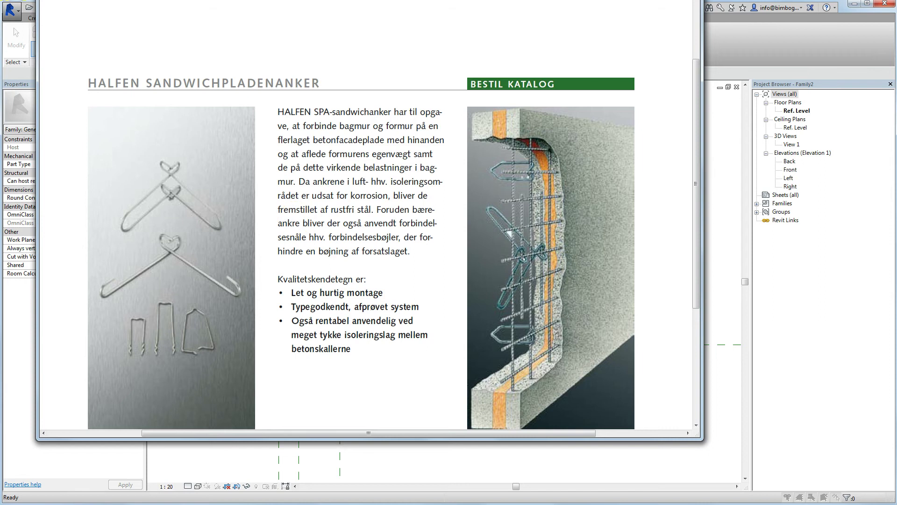
{"action": "key", "text": "alt+Tab"}
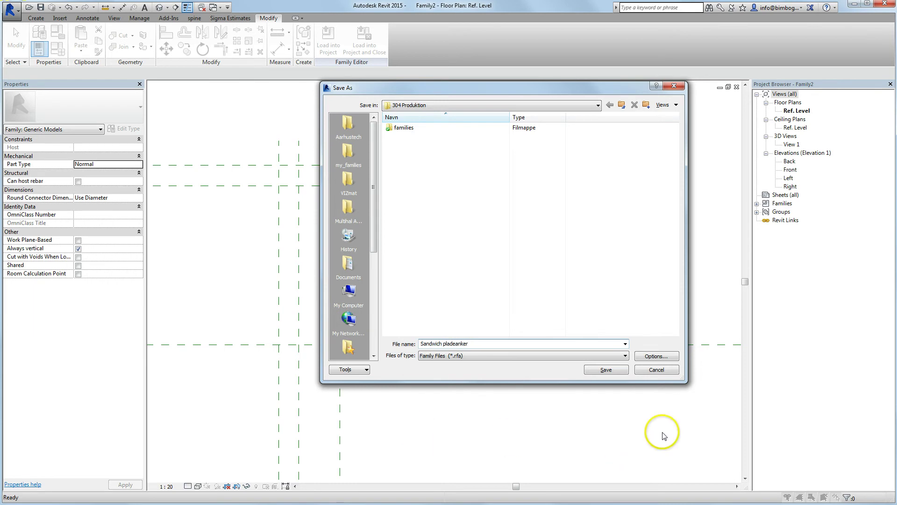
{"action": "left_click", "coordinate": [611, 370]}
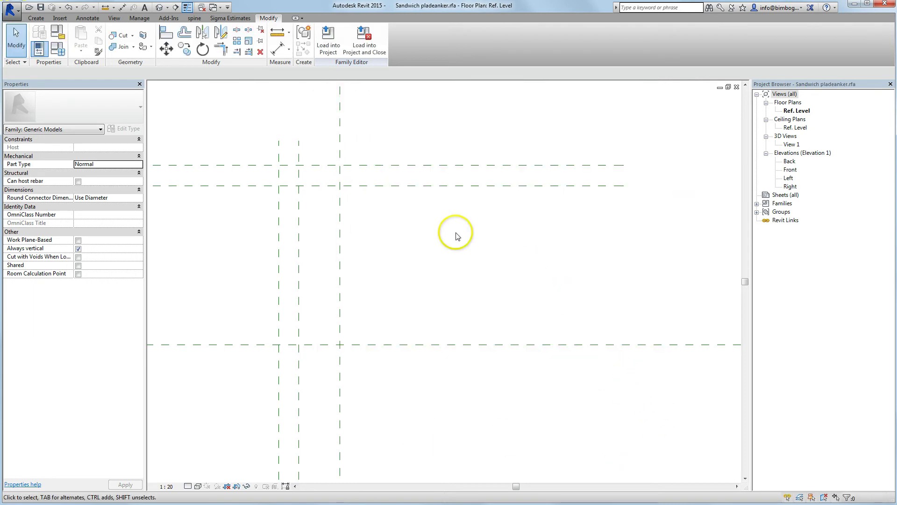
{"action": "left_click", "coordinate": [37, 18]}
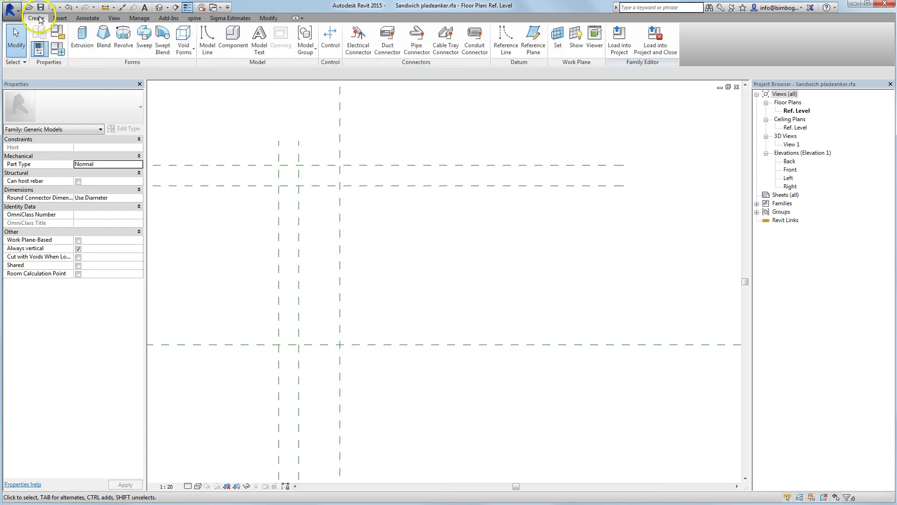
Start a sweep path and sketch a radius-25 semicircular arc at the reference-plane intersection.
{"action": "left_click", "coordinate": [144, 46]}
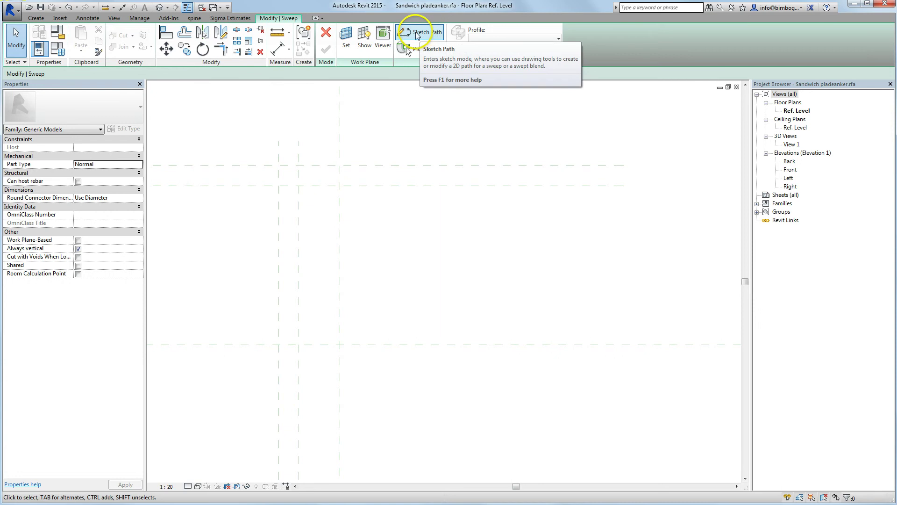
{"action": "left_click", "coordinate": [414, 34]}
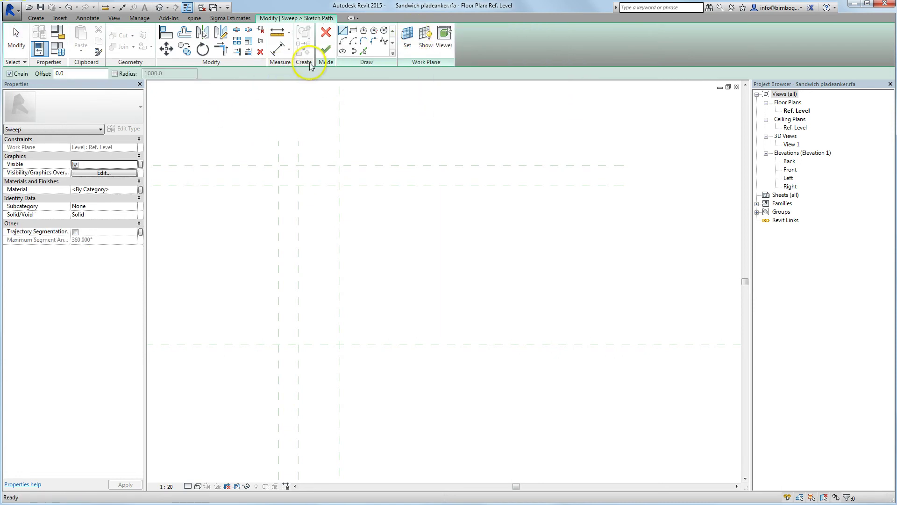
{"action": "left_click", "coordinate": [344, 43]}
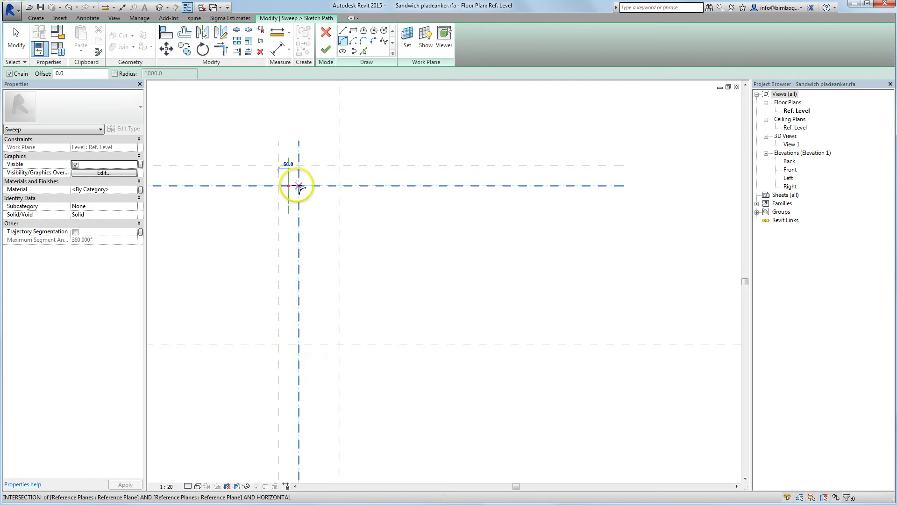
{"action": "left_click", "coordinate": [279, 186]}
{"action": "scroll", "coordinate": [290, 182], "scroll_direction": "up", "scroll_amount": 2}
{"action": "scroll", "coordinate": [289, 177], "scroll_direction": "up", "scroll_amount": 3}
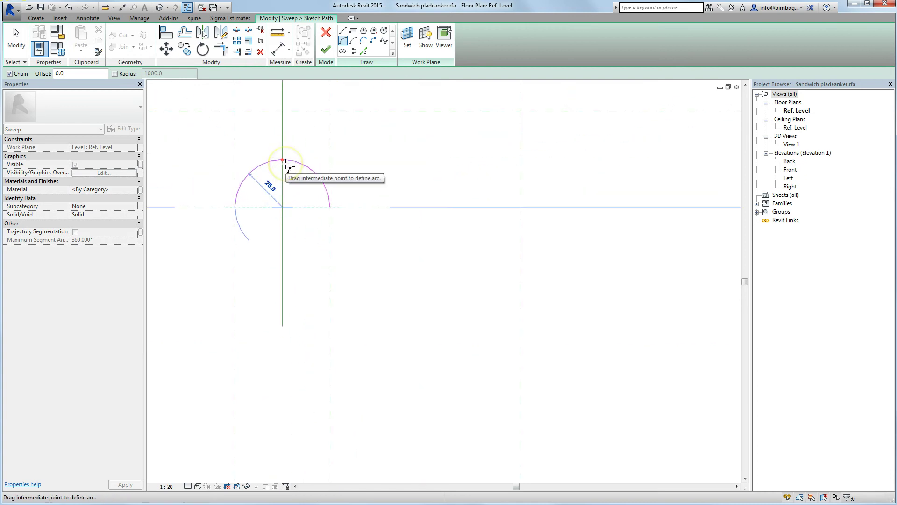
{"action": "left_click", "coordinate": [303, 176]}
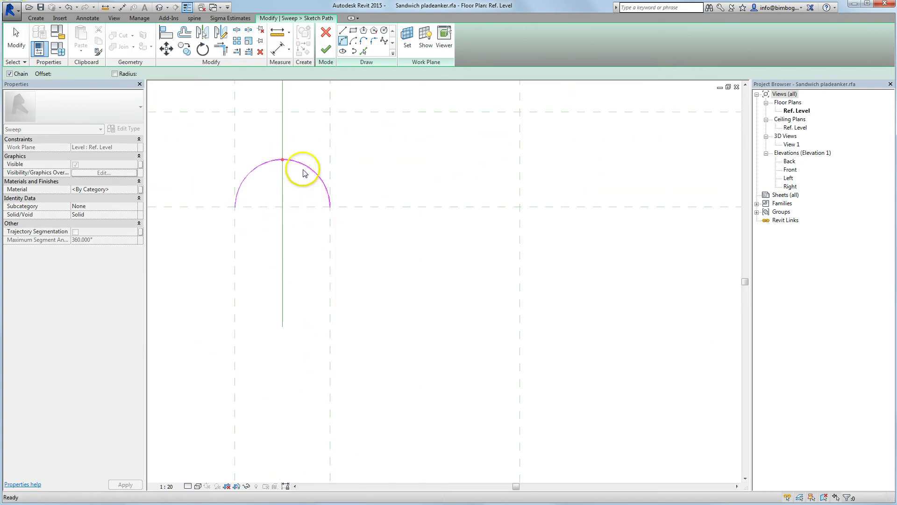
{"action": "key", "text": "Escape"}
{"action": "key", "text": "Escape"}
Move the arc 25 upward and switch off Thin Lines.
{"action": "left_click", "coordinate": [301, 164]}
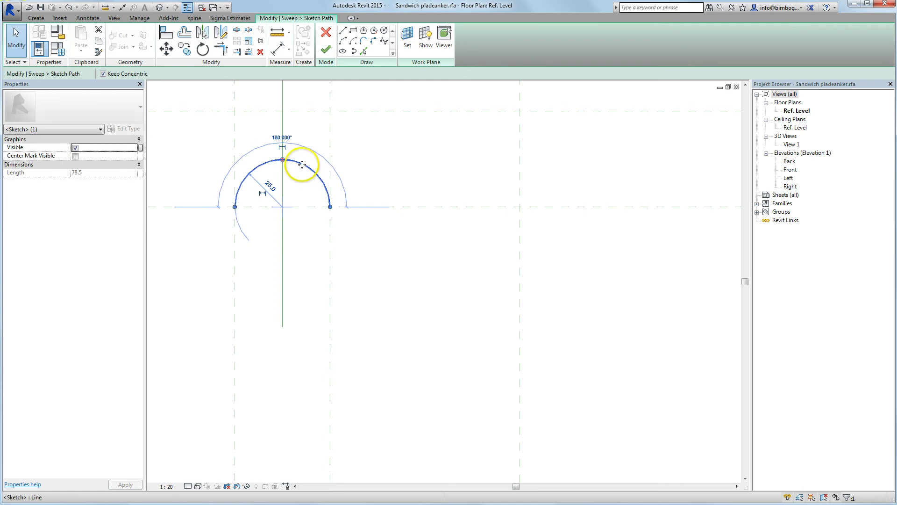
{"action": "left_click", "coordinate": [167, 48]}
{"action": "left_click", "coordinate": [282, 159]}
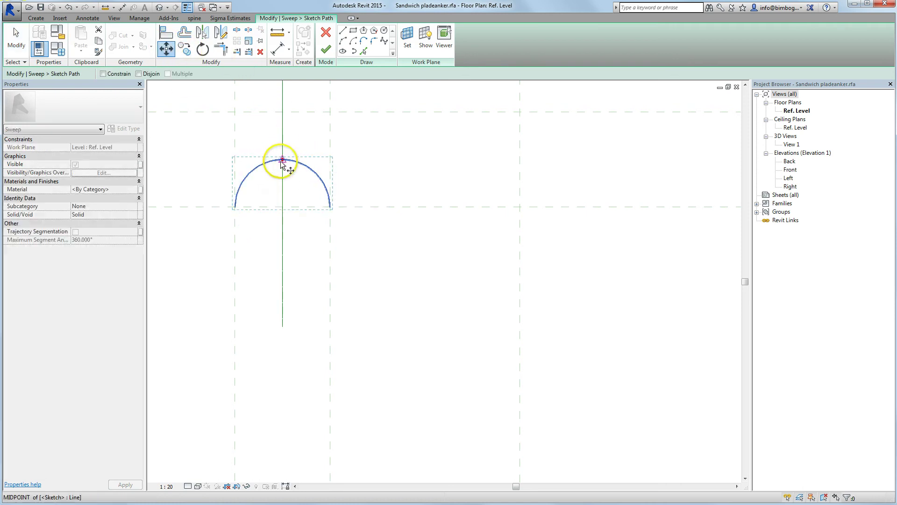
{"action": "left_click", "coordinate": [282, 111]}
{"action": "scroll", "coordinate": [304, 167], "scroll_direction": "down", "scroll_amount": 3}
{"action": "left_click", "coordinate": [360, 213]}
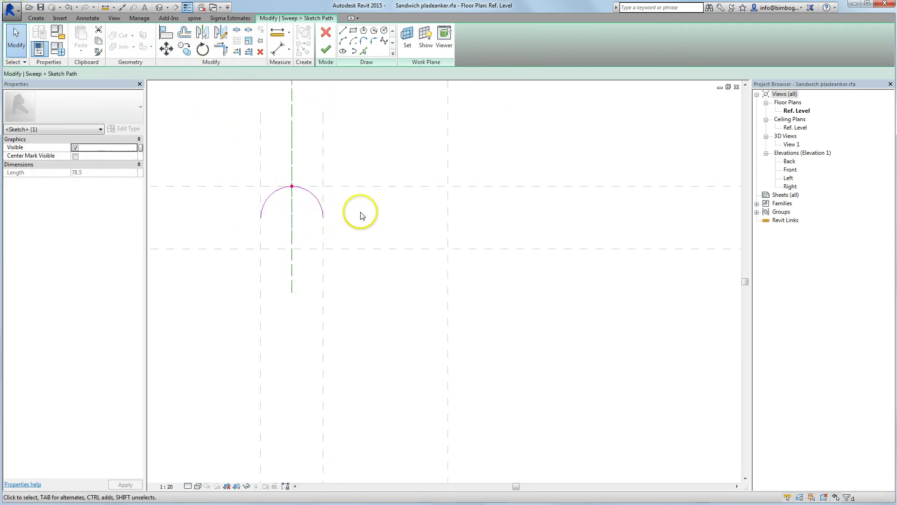
{"action": "left_click", "coordinate": [187, 7]}
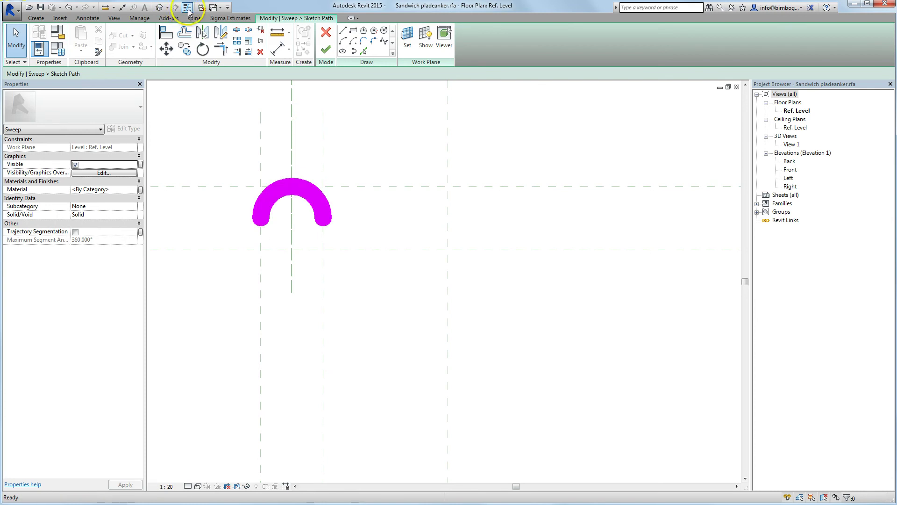
Set the view scale to 1 : 2 and draw a sloped line from the arc's left end.
{"action": "left_click", "coordinate": [172, 489]}
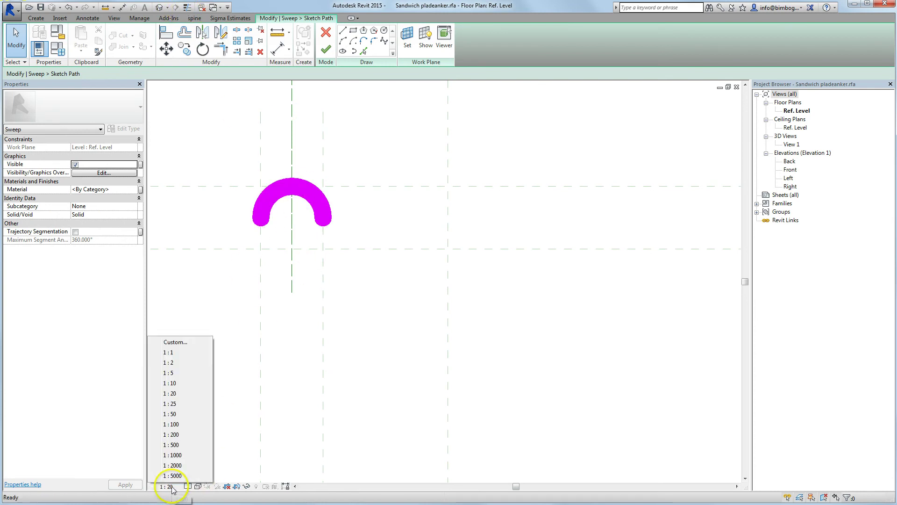
{"action": "left_click", "coordinate": [179, 363]}
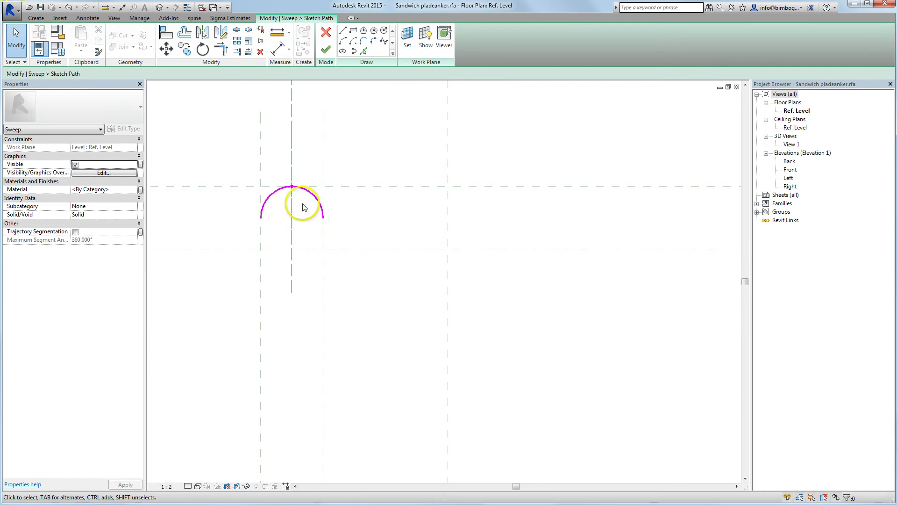
{"action": "scroll", "coordinate": [306, 211], "scroll_direction": "up", "scroll_amount": 3}
{"action": "middle_click_drag", "start_coordinate": [329, 231], "coordinate": [335, 258]}
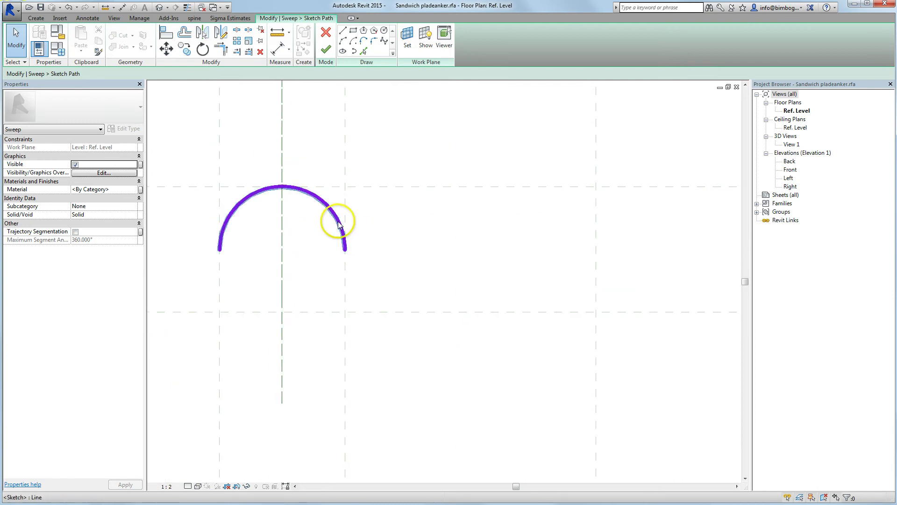
{"action": "scroll", "coordinate": [312, 256], "scroll_direction": "down", "scroll_amount": 2}
{"action": "left_click", "coordinate": [343, 30]}
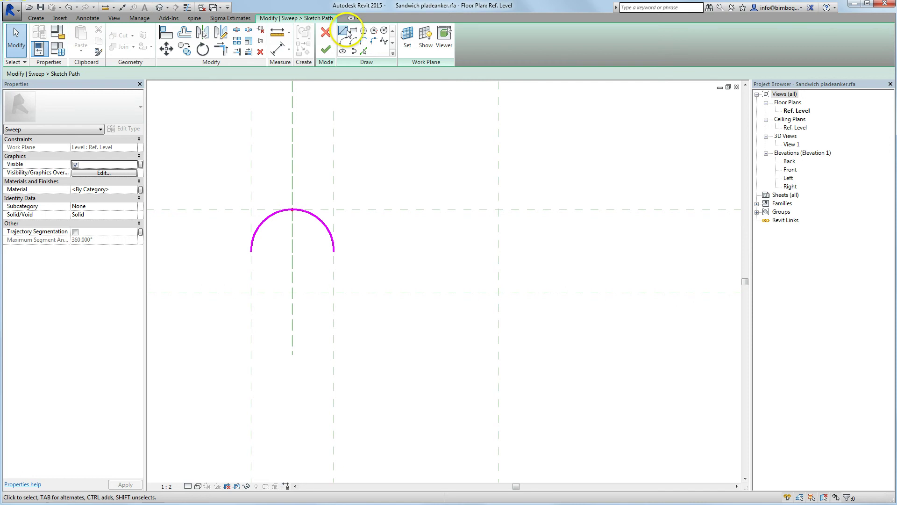
{"action": "left_click", "coordinate": [251, 251]}
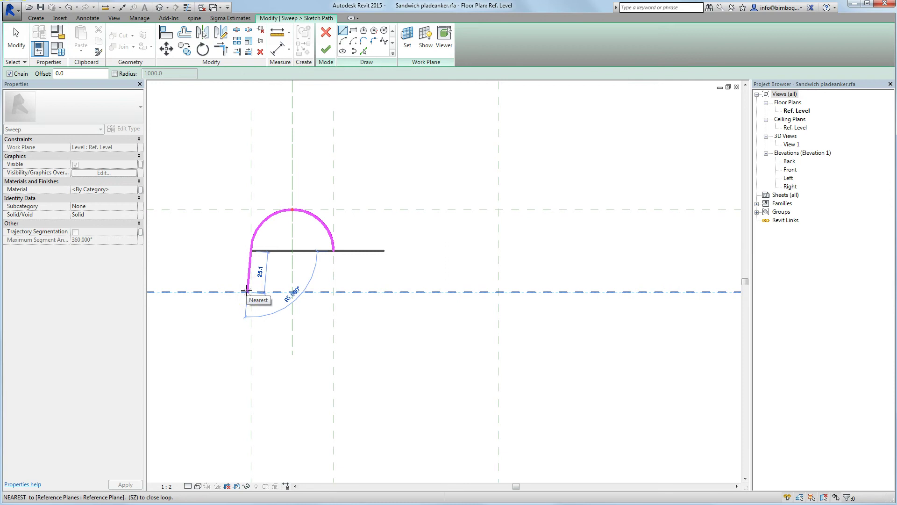
{"action": "left_click", "coordinate": [246, 291]}
{"action": "key", "text": "Escape"}
{"action": "key", "text": "Escape"}
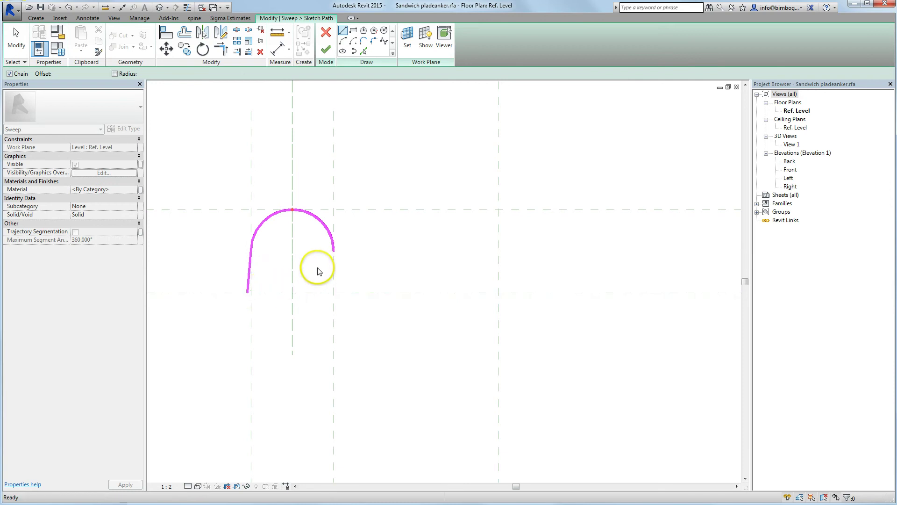
Draw a sloped line about 396 long from the arc's right end down to the lower plane.
{"action": "left_click", "coordinate": [342, 30]}
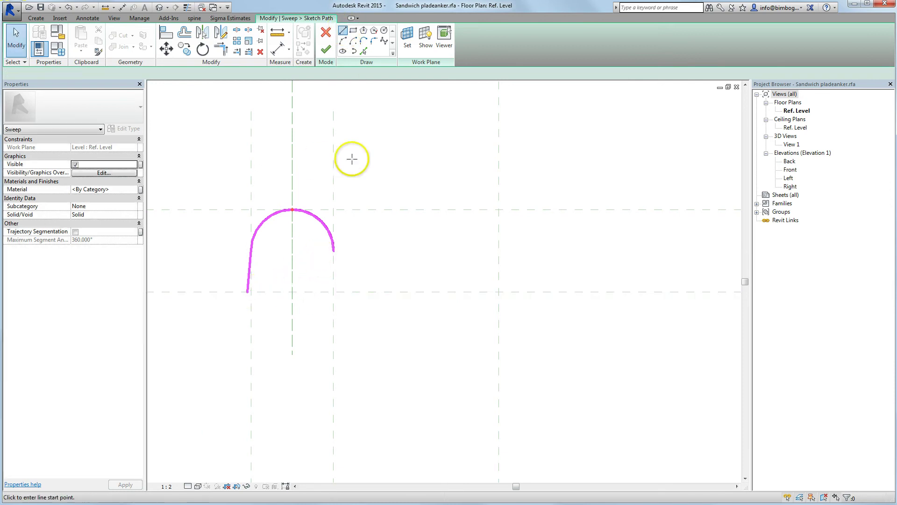
{"action": "left_click", "coordinate": [334, 251]}
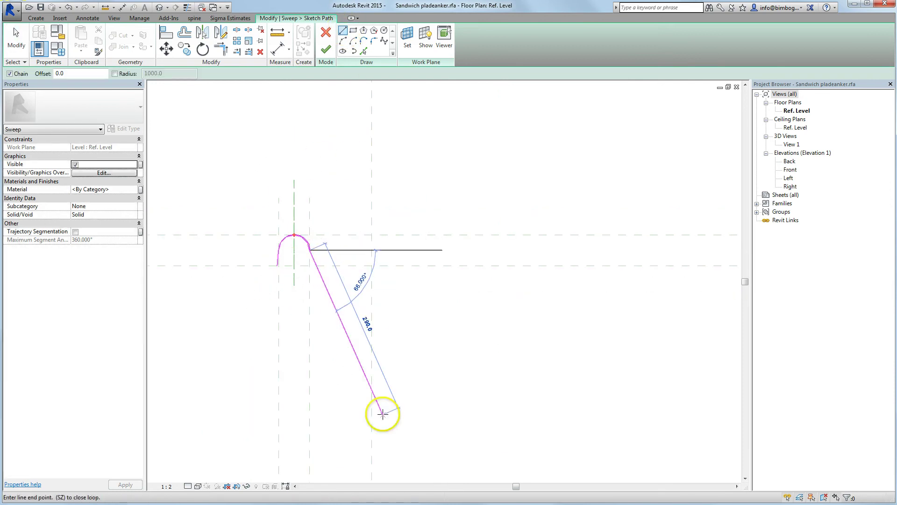
{"action": "middle_click_drag", "start_coordinate": [380, 414], "coordinate": [332, 290]}
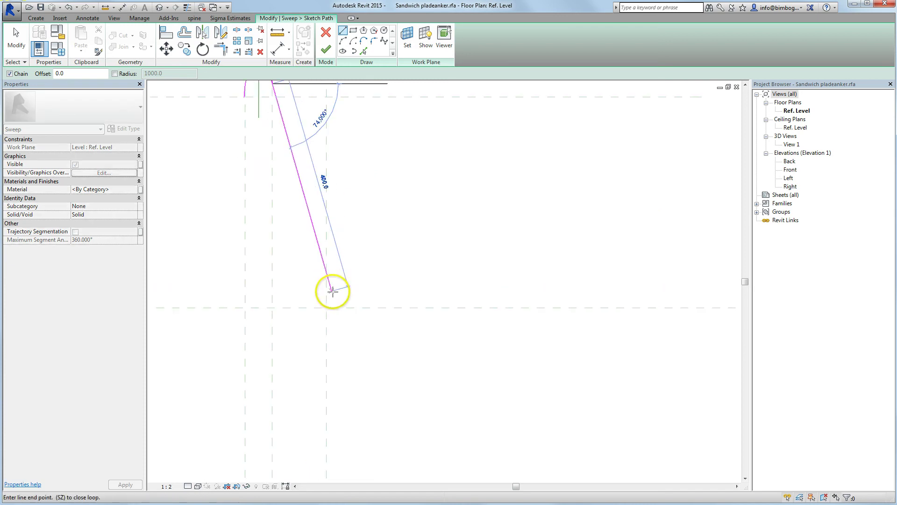
{"action": "scroll", "coordinate": [330, 291], "scroll_direction": "down", "scroll_amount": 2}
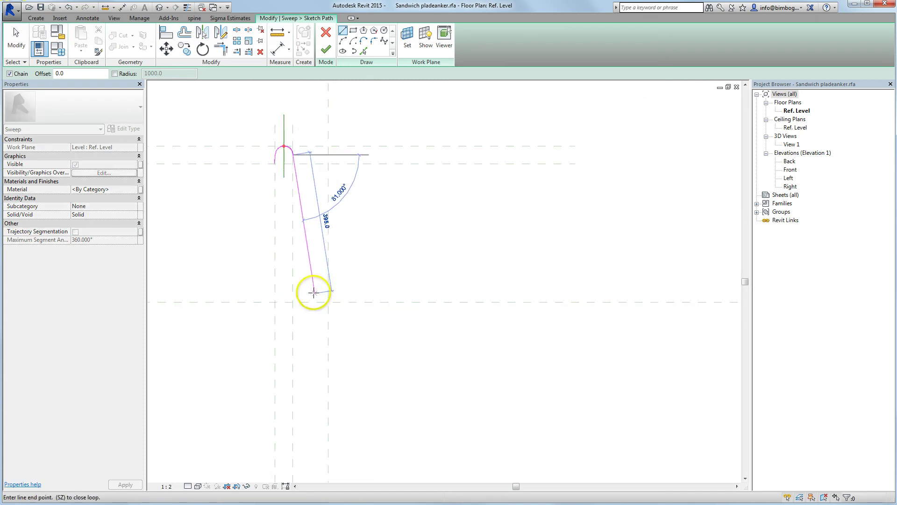
{"action": "left_click", "coordinate": [314, 292]}
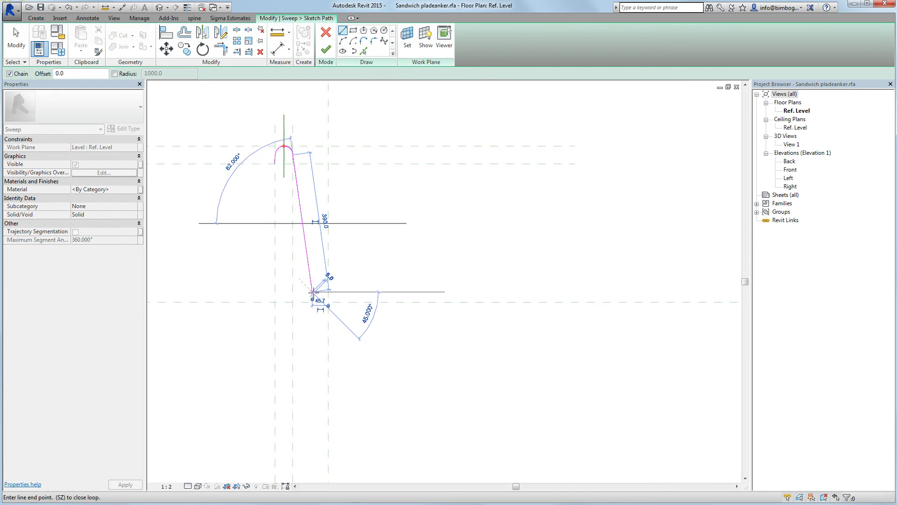
{"action": "key", "text": "Escape"}
{"action": "key", "text": "Escape"}
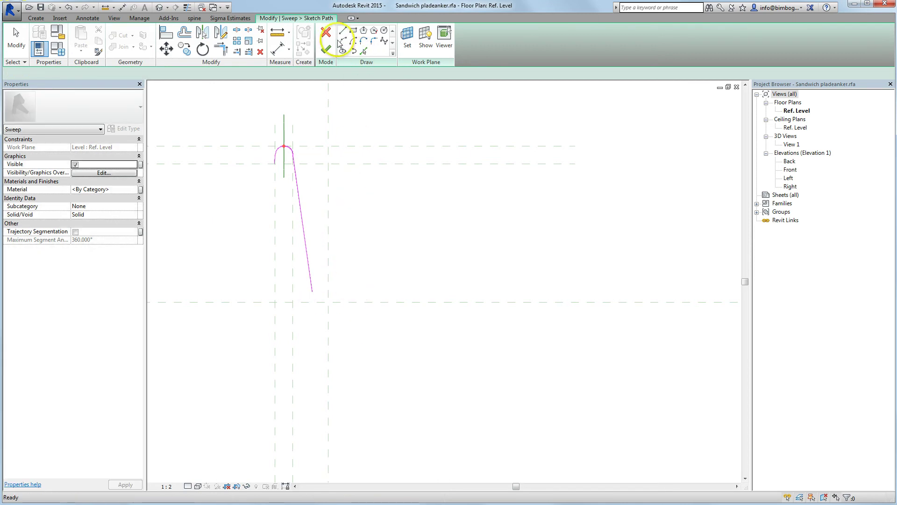
Draw a tangent arc bend from the sloped line's end to the centre planes' intersection, adjusting its radius.
{"action": "left_click", "coordinate": [343, 40]}
{"action": "scroll", "coordinate": [316, 304], "scroll_direction": "up", "scroll_amount": 2}
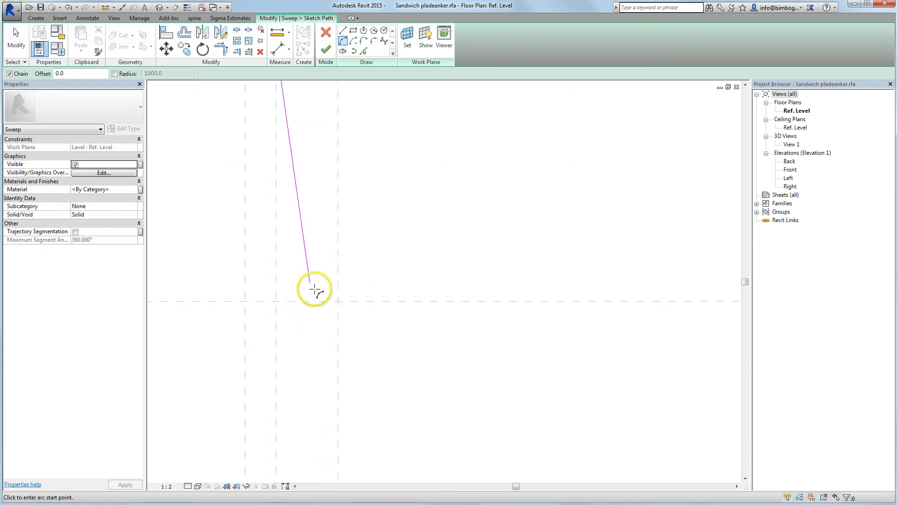
{"action": "left_click", "coordinate": [310, 283]}
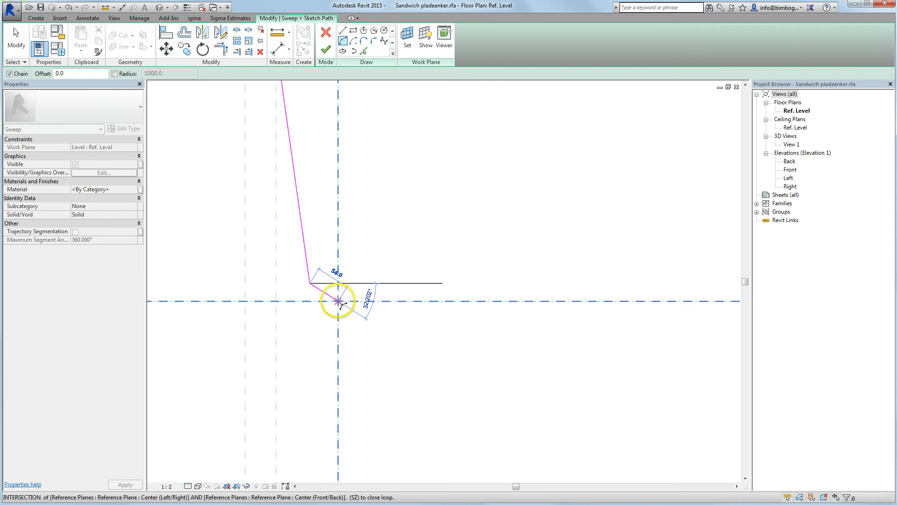
{"action": "left_click", "coordinate": [338, 300]}
{"action": "scroll", "coordinate": [316, 291], "scroll_direction": "up", "scroll_amount": 2}
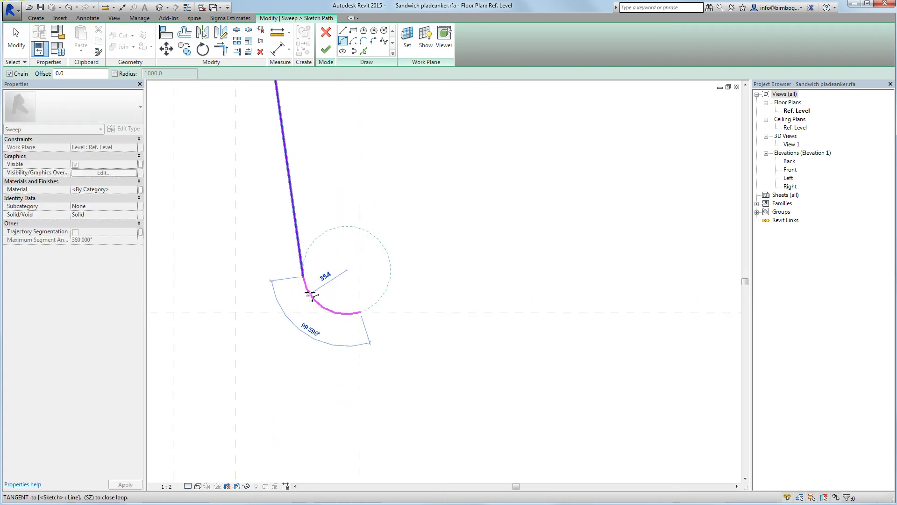
{"action": "left_click", "coordinate": [345, 299]}
{"action": "key", "text": "Escape"}
{"action": "key", "text": "Escape"}
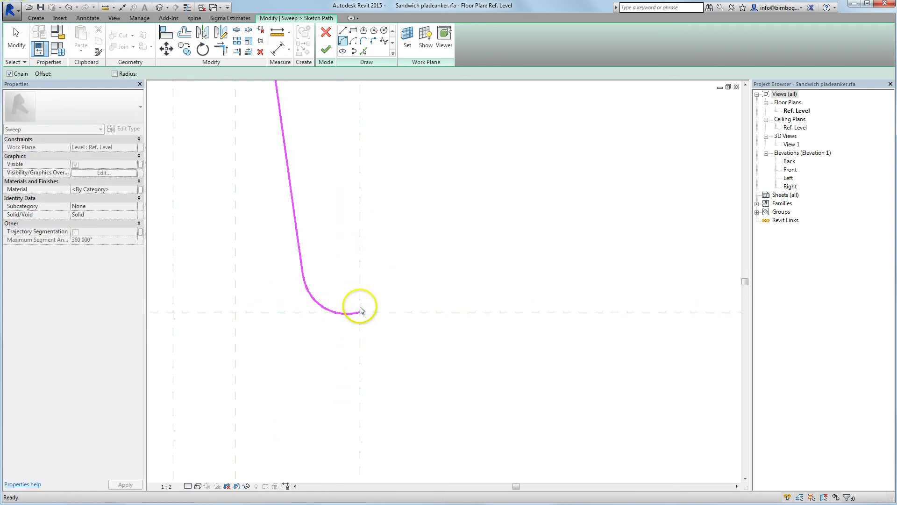
{"action": "left_click", "coordinate": [316, 301]}
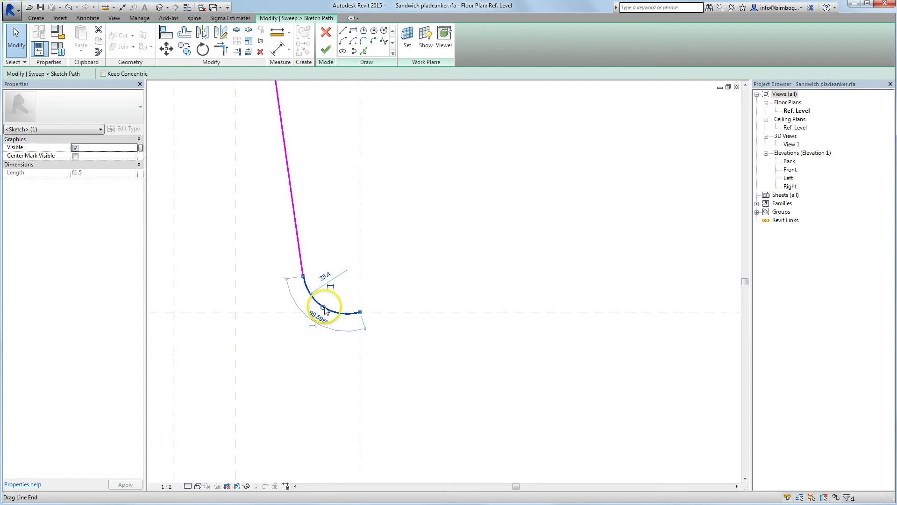
{"action": "left_click_drag", "start_coordinate": [321, 305], "coordinate": [325, 305]}
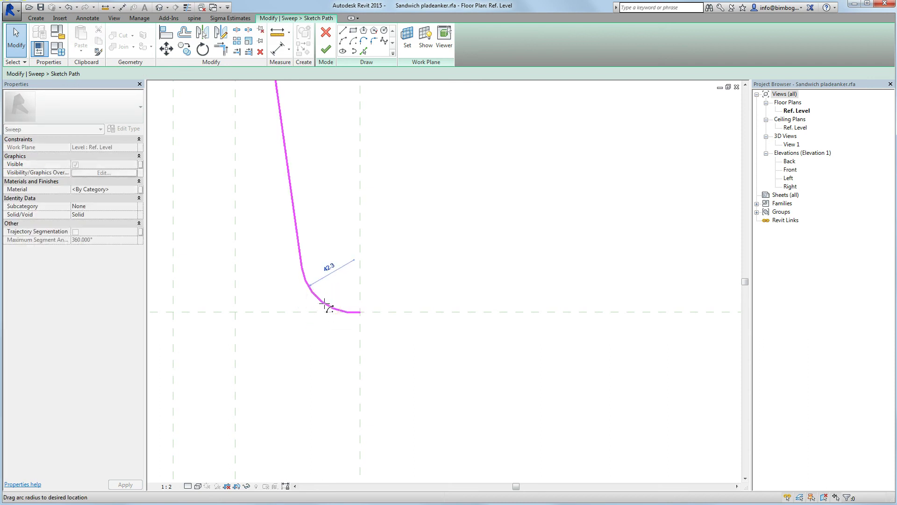
{"action": "left_click", "coordinate": [315, 334]}
{"action": "scroll", "coordinate": [314, 336], "scroll_direction": "down", "scroll_amount": 3}
{"action": "scroll", "coordinate": [315, 342], "scroll_direction": "down", "scroll_amount": 2}
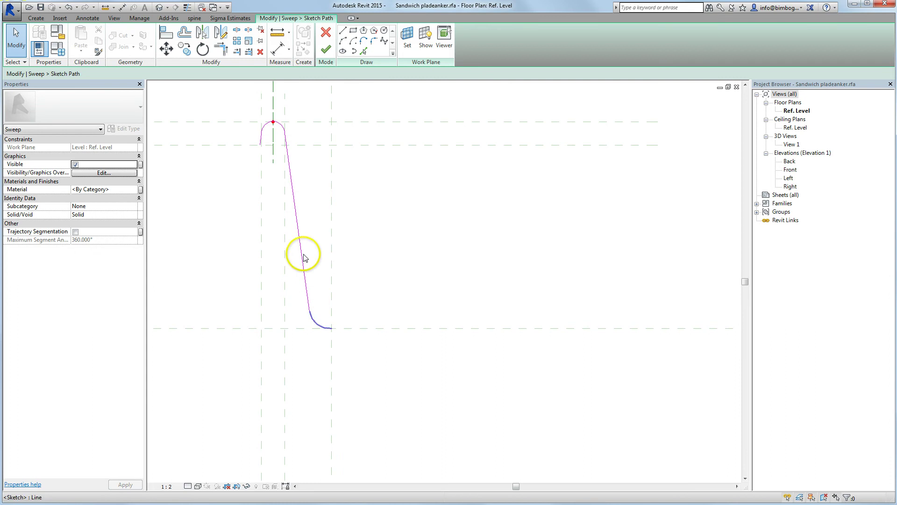
Inspect the top hook, trying to adjust the hook arc and sloped line ends.
{"action": "scroll", "coordinate": [287, 148], "scroll_direction": "up", "scroll_amount": 4}
{"action": "middle_click_drag", "start_coordinate": [293, 148], "coordinate": [316, 202]}
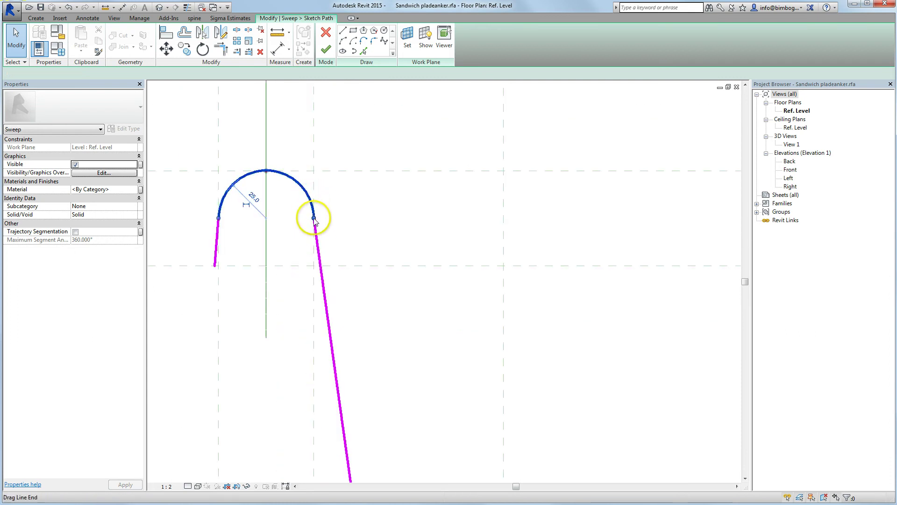
{"action": "left_click", "coordinate": [313, 215]}
{"action": "mouse_move", "coordinate": [314, 205]}
{"action": "left_mouse_down"}
{"action": "mouse_move", "coordinate": [314, 222]}
{"action": "mouse_move", "coordinate": [313, 209]}
{"action": "left_mouse_up"}
{"action": "left_click", "coordinate": [313, 218]}
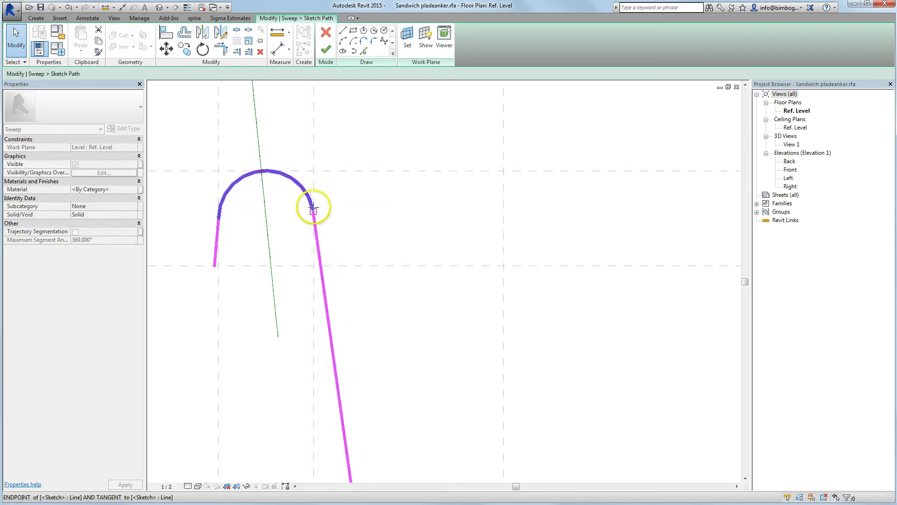
{"action": "left_click", "coordinate": [314, 211]}
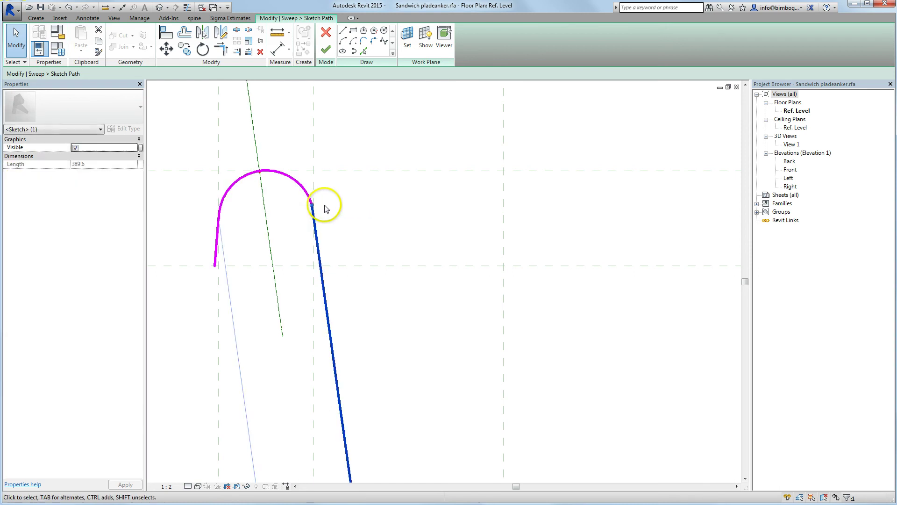
{"action": "left_click", "coordinate": [329, 209]}
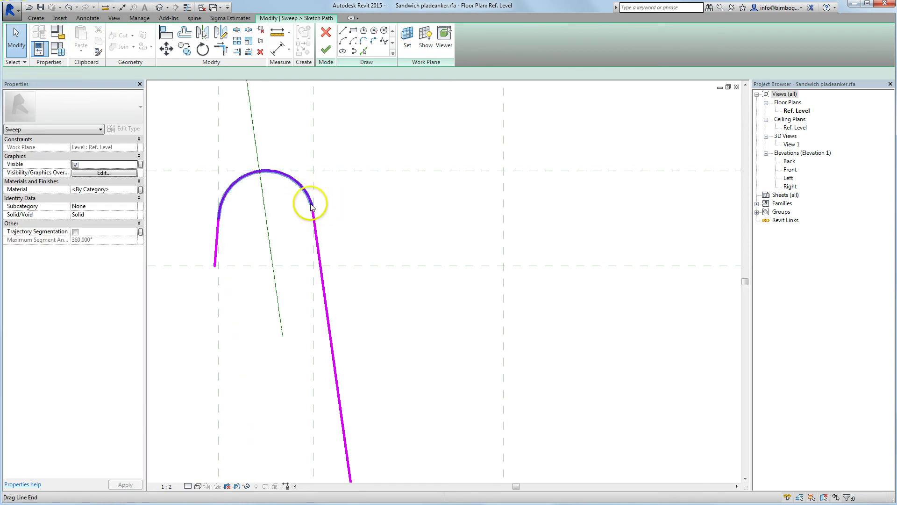
Rejoin the top hook arc's end and the sloped line's top end into a continuous path.
{"action": "scroll", "coordinate": [312, 207], "scroll_direction": "up", "scroll_amount": 2}
{"action": "left_click", "coordinate": [310, 150]}
{"action": "scroll", "coordinate": [310, 150], "scroll_direction": "up", "scroll_amount": 2}
{"action": "mouse_move", "coordinate": [310, 210]}
{"action": "left_mouse_down"}
{"action": "mouse_move", "coordinate": [322, 219]}
{"action": "mouse_move", "coordinate": [311, 206]}
{"action": "left_mouse_up"}
{"action": "left_click", "coordinate": [315, 212]}
{"action": "left_click", "coordinate": [345, 216]}
{"action": "scroll", "coordinate": [346, 215], "scroll_direction": "down", "scroll_amount": 5}
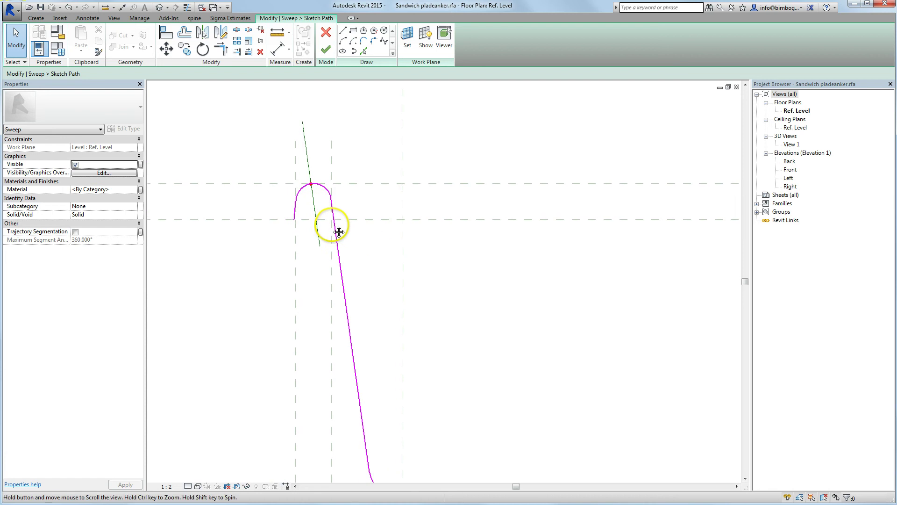
{"action": "scroll", "coordinate": [334, 229], "scroll_direction": "down", "scroll_amount": 2}
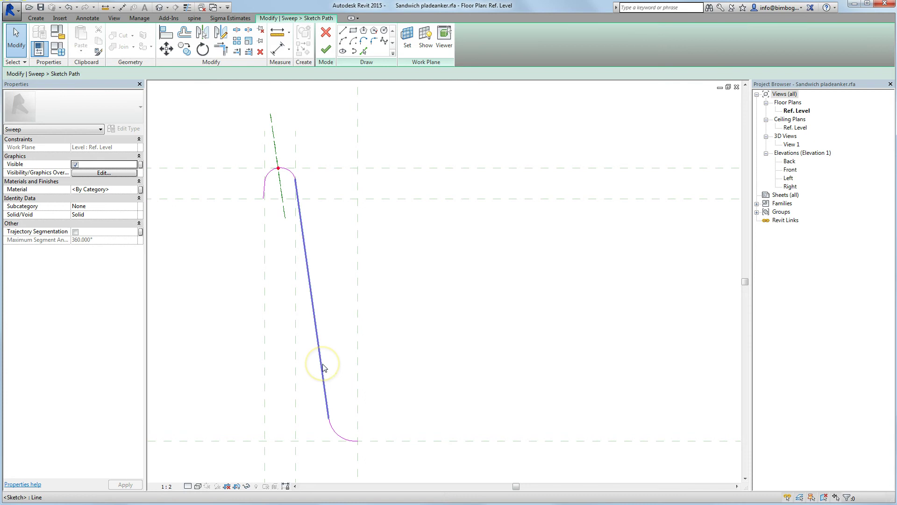
Select the full half-path chain and mirror it about the vertical centre reference plane.
{"action": "key", "text": "Tab"}
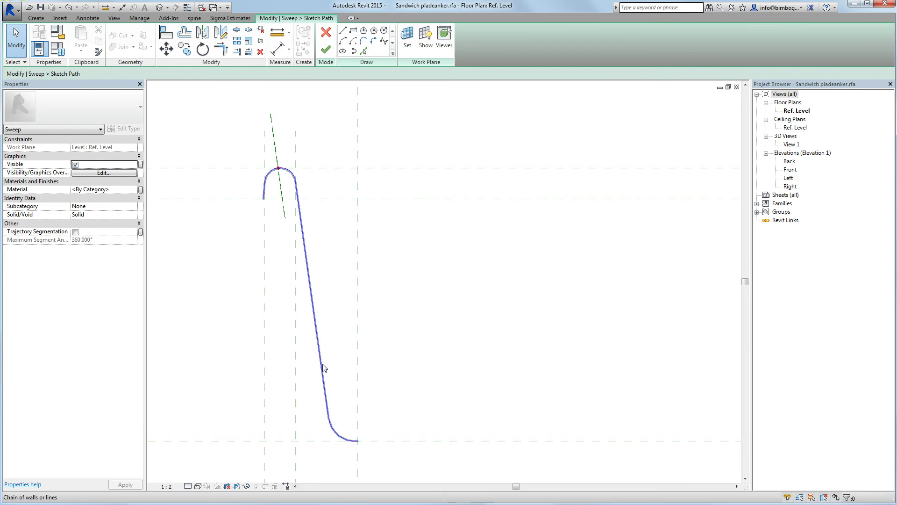
{"action": "left_click", "coordinate": [322, 367]}
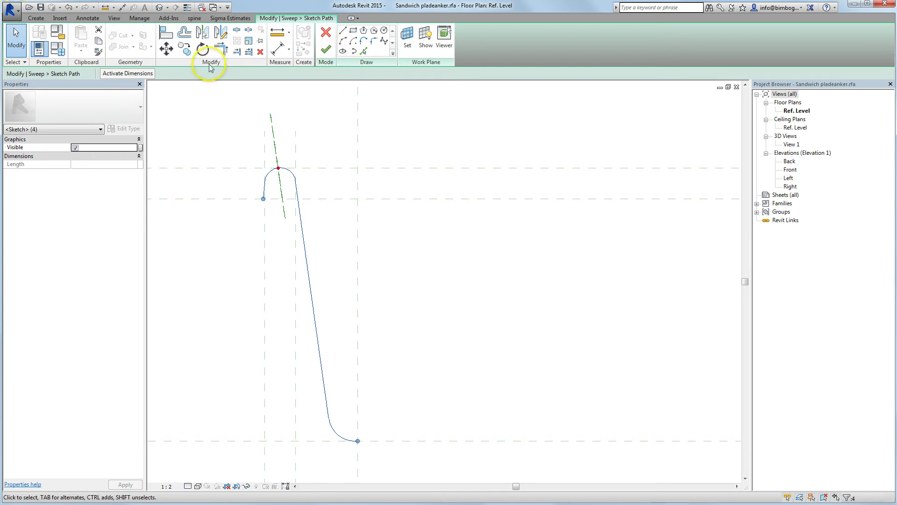
{"action": "left_click", "coordinate": [203, 40]}
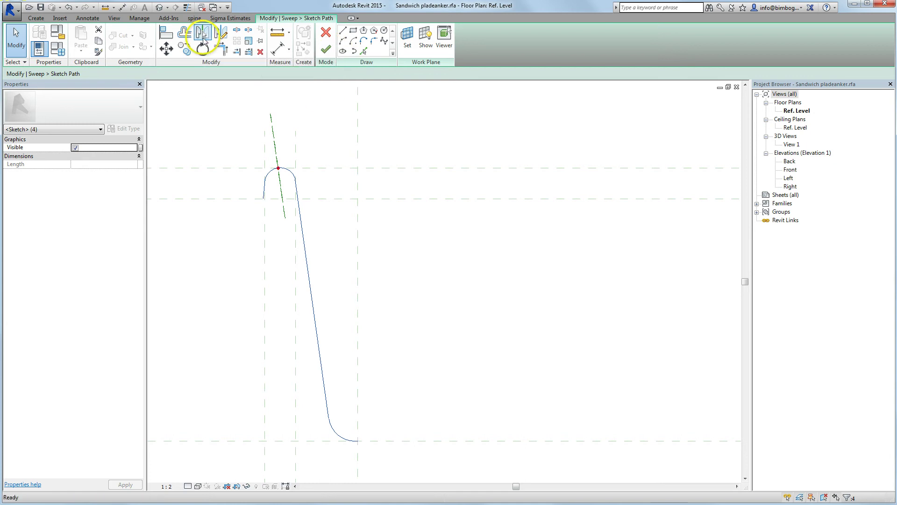
{"action": "left_click", "coordinate": [359, 143]}
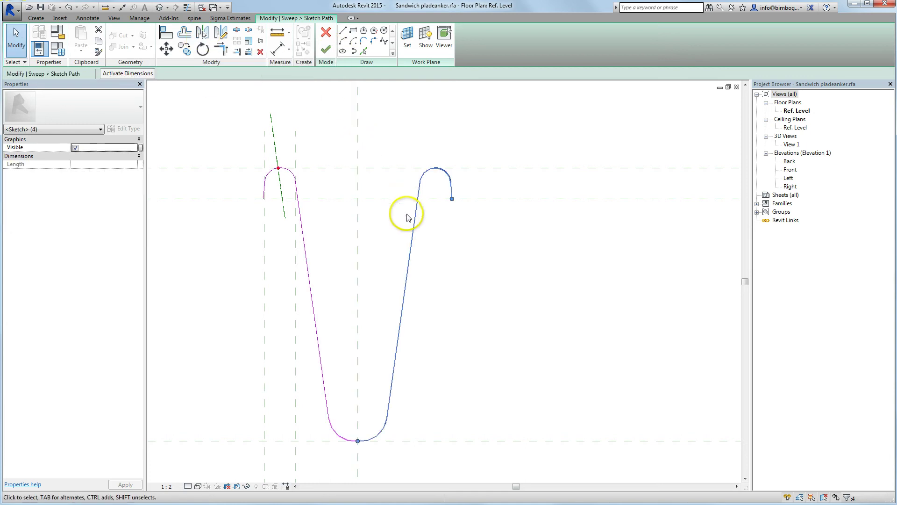
{"action": "left_click", "coordinate": [460, 261]}
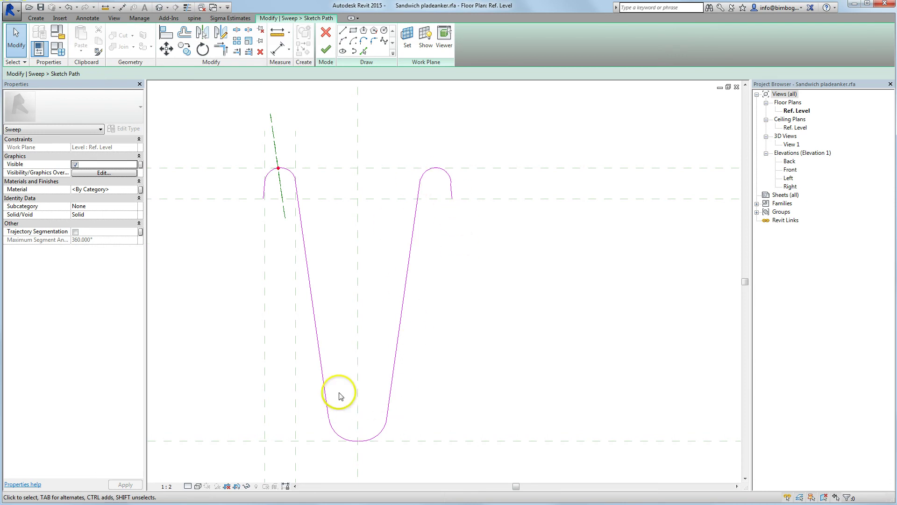
Finish the sweep path, then edit the sweep profile in the Elevation: Left view.
{"action": "left_click", "coordinate": [326, 50]}
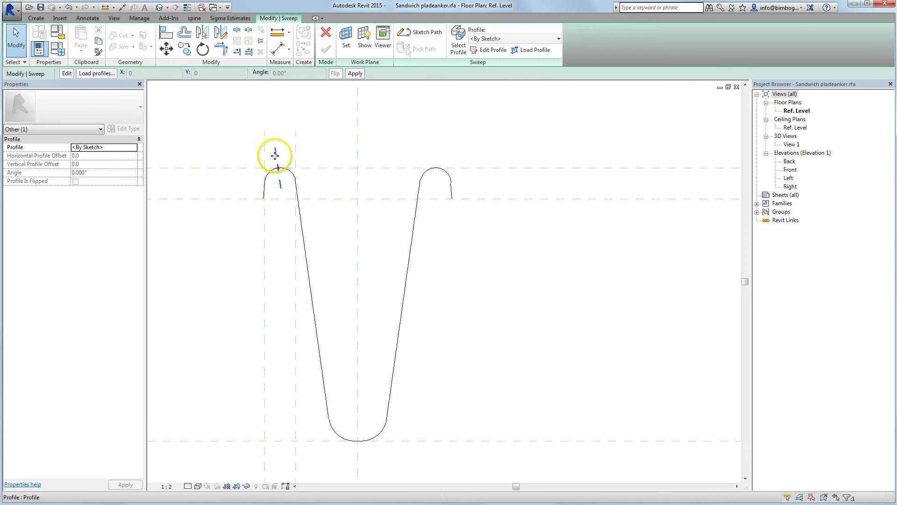
{"action": "left_click", "coordinate": [291, 180]}
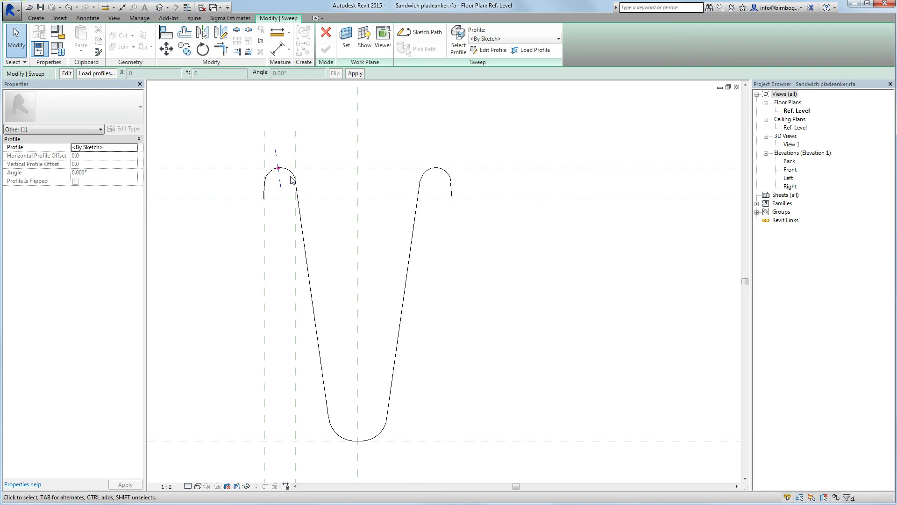
{"action": "left_click", "coordinate": [491, 49]}
{"action": "left_click", "coordinate": [489, 51]}
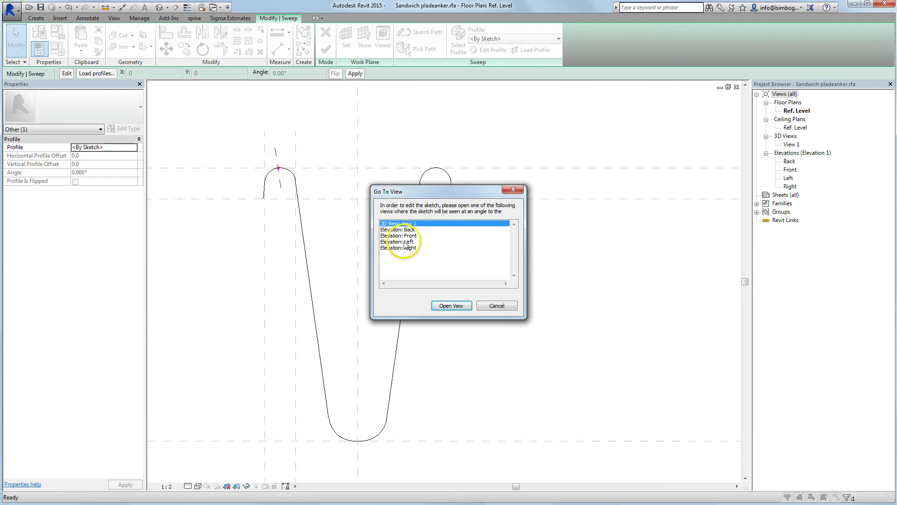
{"action": "left_click", "coordinate": [407, 242]}
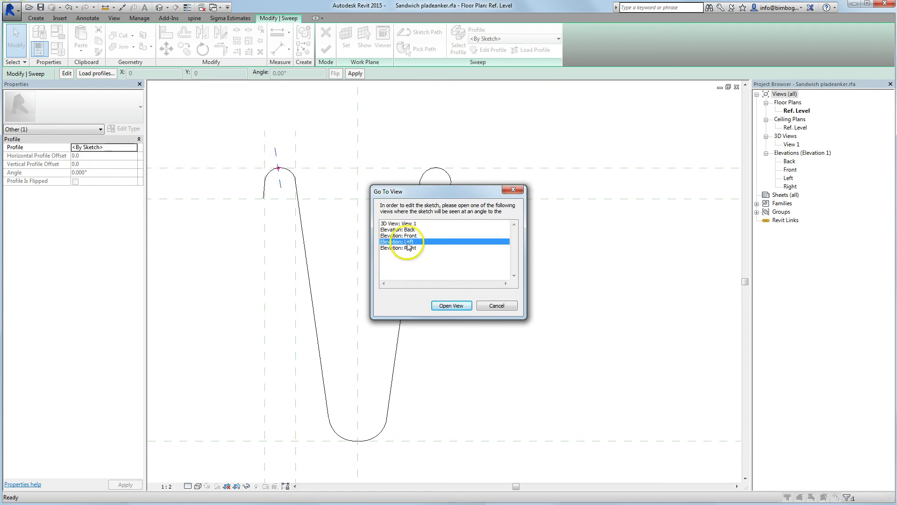
{"action": "left_click", "coordinate": [451, 306]}
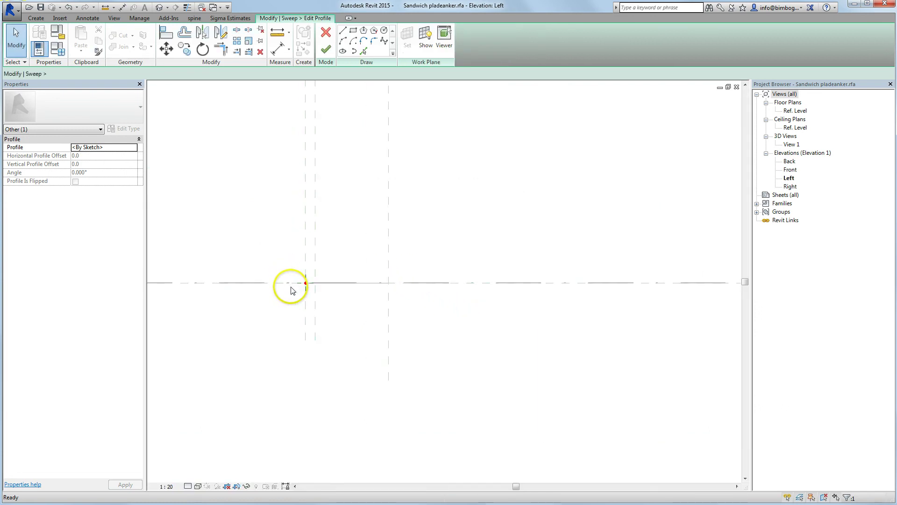
Sketch a circle of radius 40 centred on the reference-plane intersection.
{"action": "key", "text": "l"}
{"action": "key", "text": "i"}
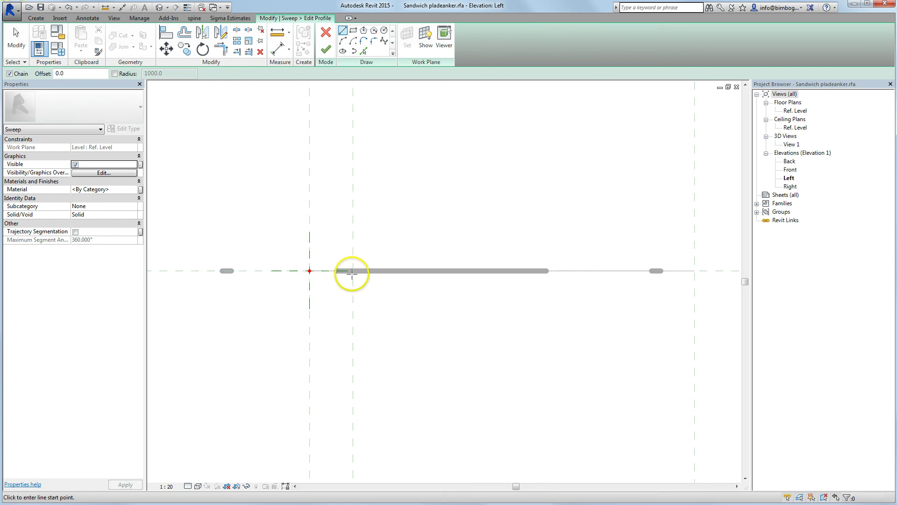
{"action": "left_click", "coordinate": [384, 30]}
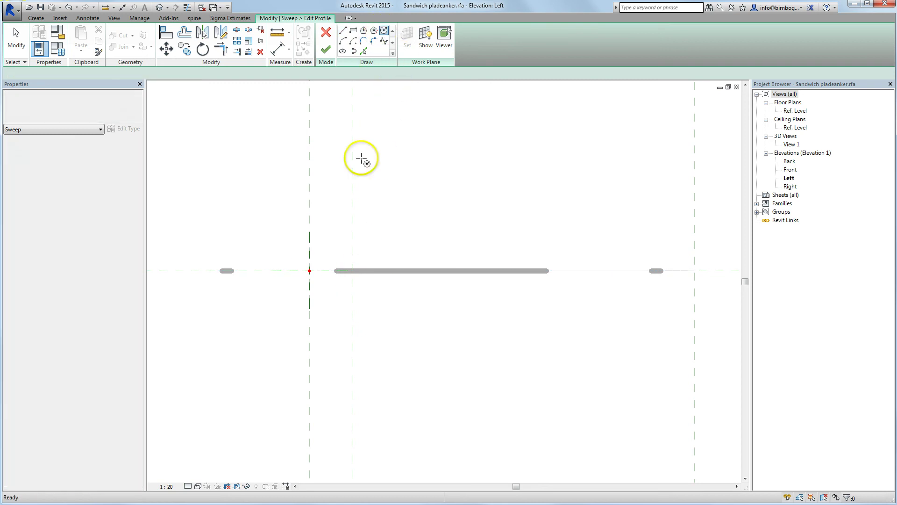
{"action": "left_click", "coordinate": [309, 271]}
{"action": "scroll", "coordinate": [318, 258], "scroll_direction": "up", "scroll_amount": 3}
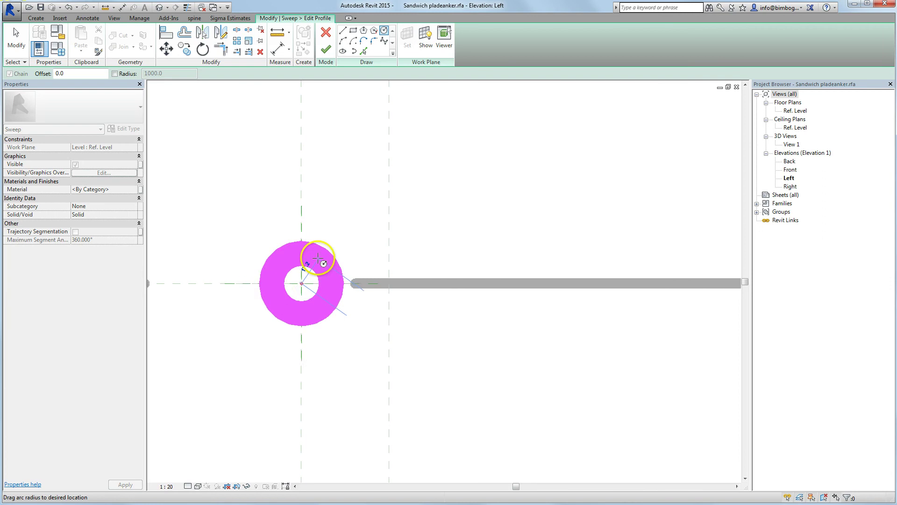
{"action": "scroll", "coordinate": [318, 258], "scroll_direction": "down", "scroll_amount": 2}
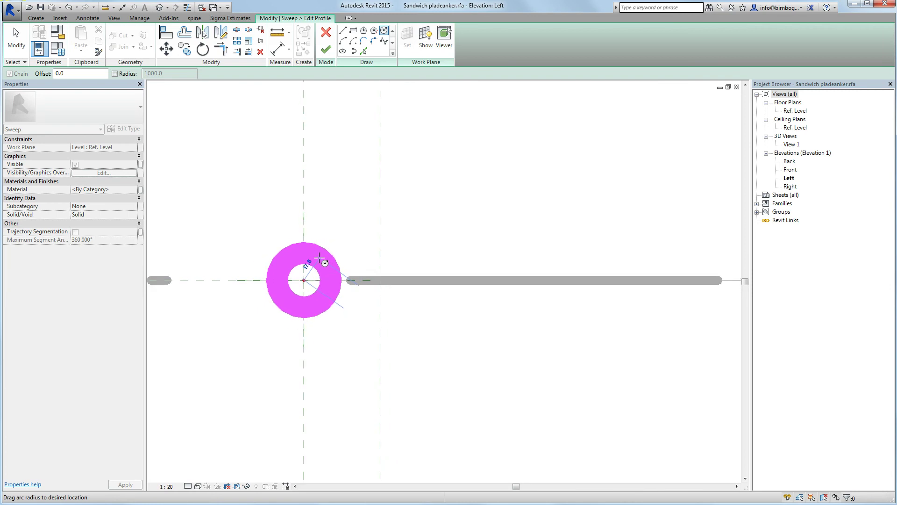
{"action": "scroll", "coordinate": [319, 257], "scroll_direction": "down", "scroll_amount": 1}
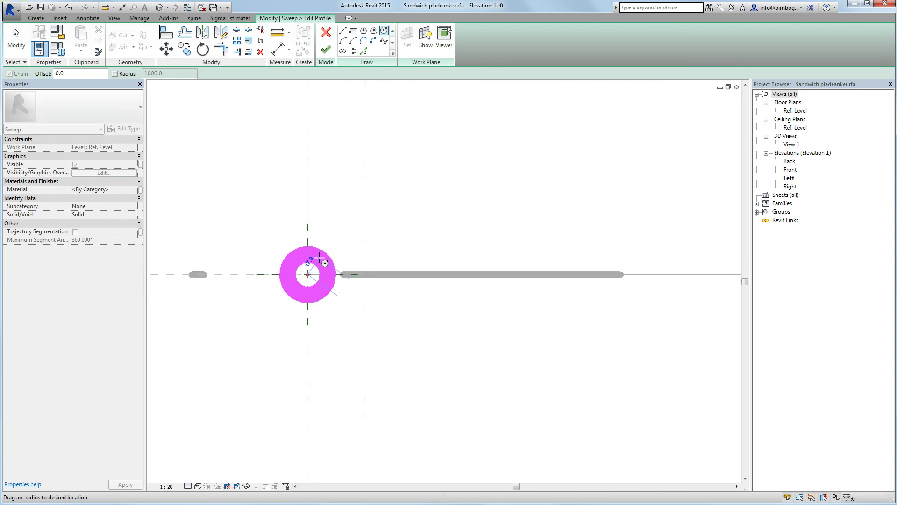
{"action": "type", "text": "40"}
{"action": "key", "text": "Return"}
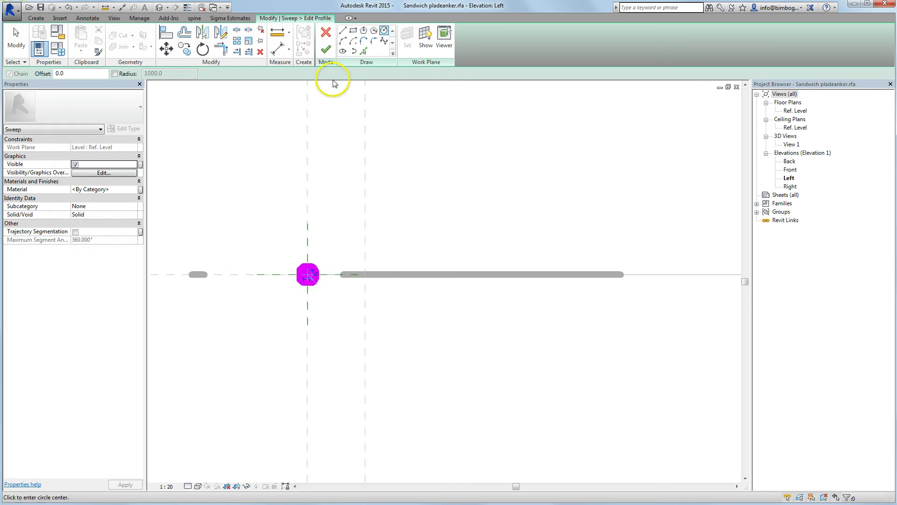
Switch the display to thin lines and finish the profile sketch.
{"action": "left_click", "coordinate": [187, 7]}
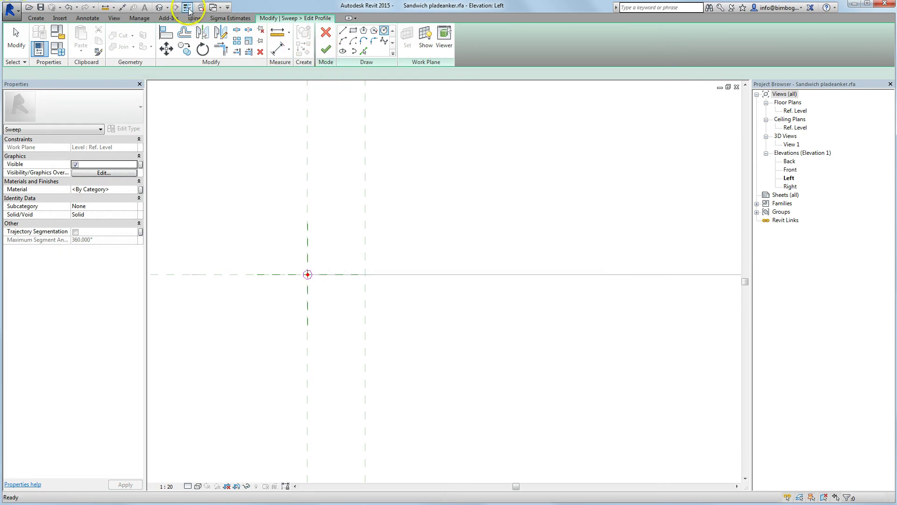
{"action": "scroll", "coordinate": [306, 273], "scroll_direction": "up", "scroll_amount": 5}
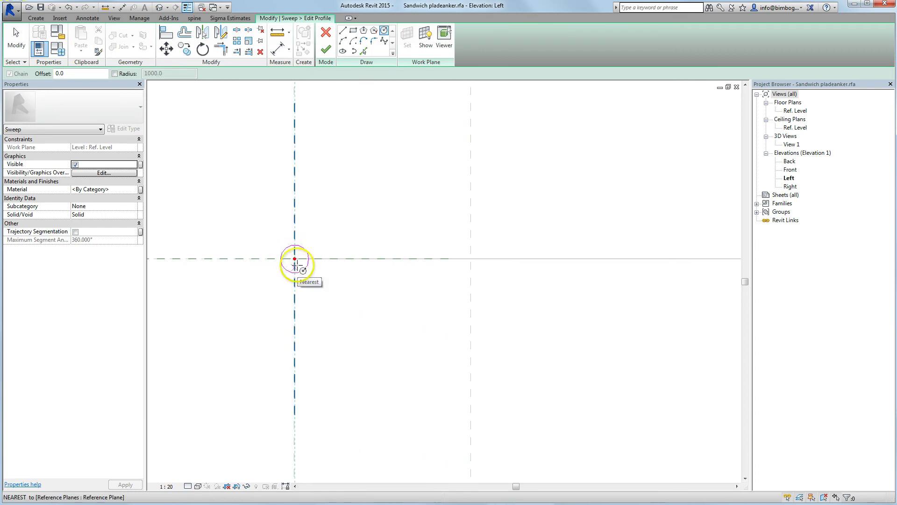
{"action": "scroll", "coordinate": [321, 233], "scroll_direction": "down", "scroll_amount": 5}
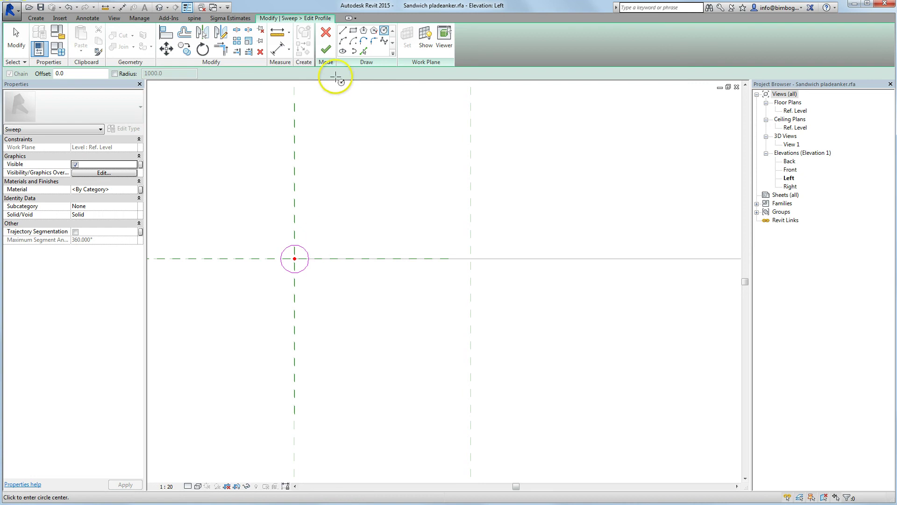
{"action": "left_click", "coordinate": [327, 50]}
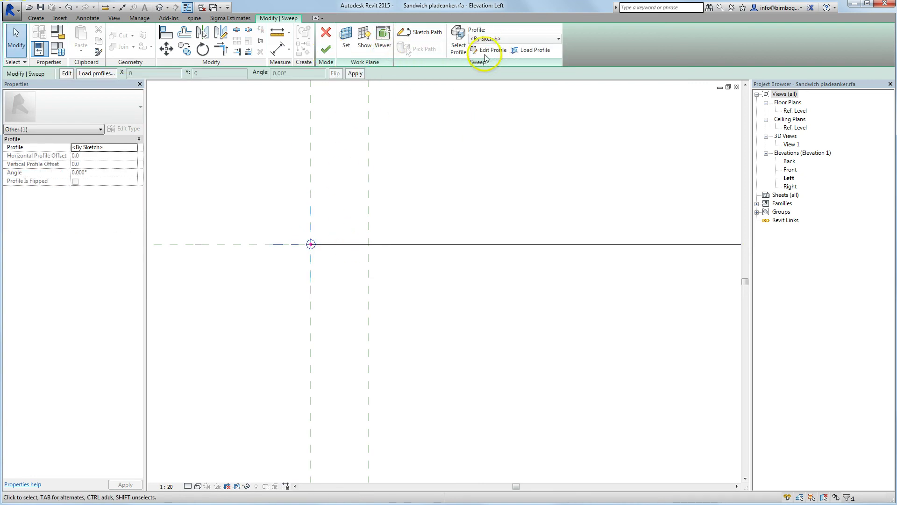
Finish the sweep and open 3D View 1 zoomed to the sweep.
{"action": "left_click", "coordinate": [323, 52]}
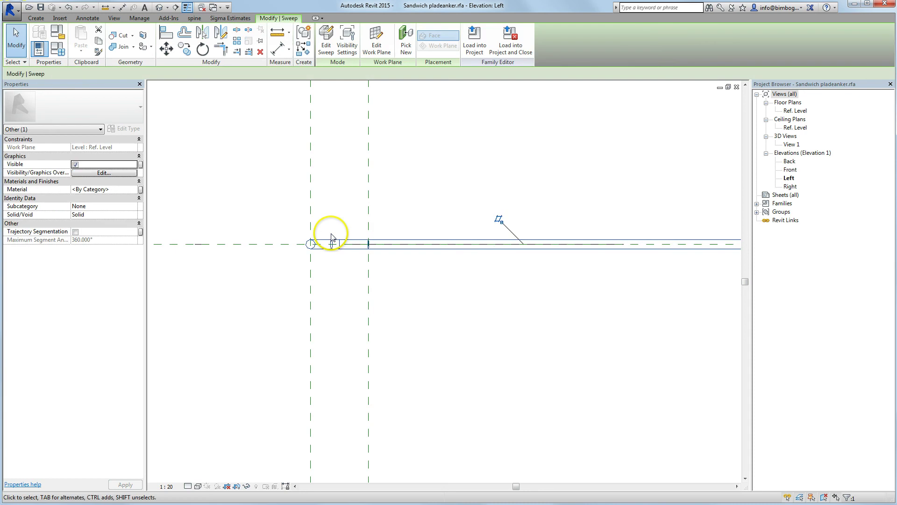
{"action": "double_click", "coordinate": [792, 144]}
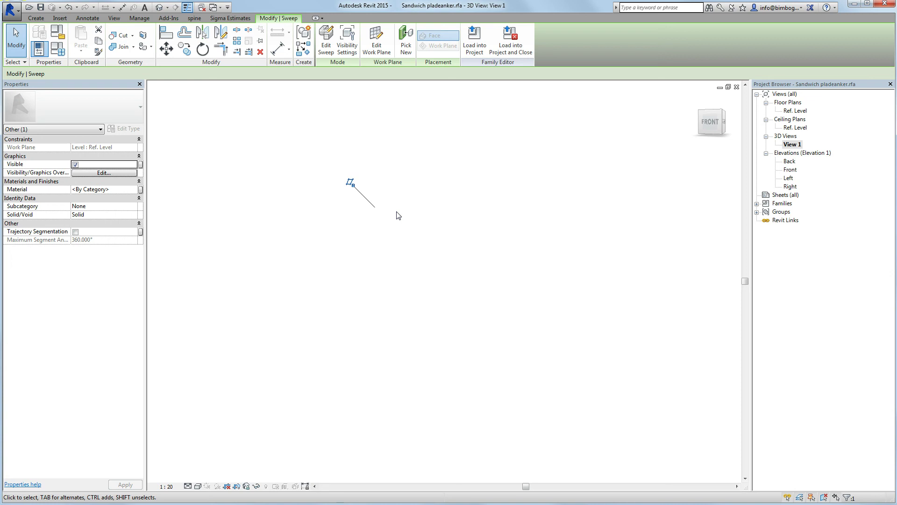
{"action": "key", "text": "z"}
{"action": "key", "text": "a"}
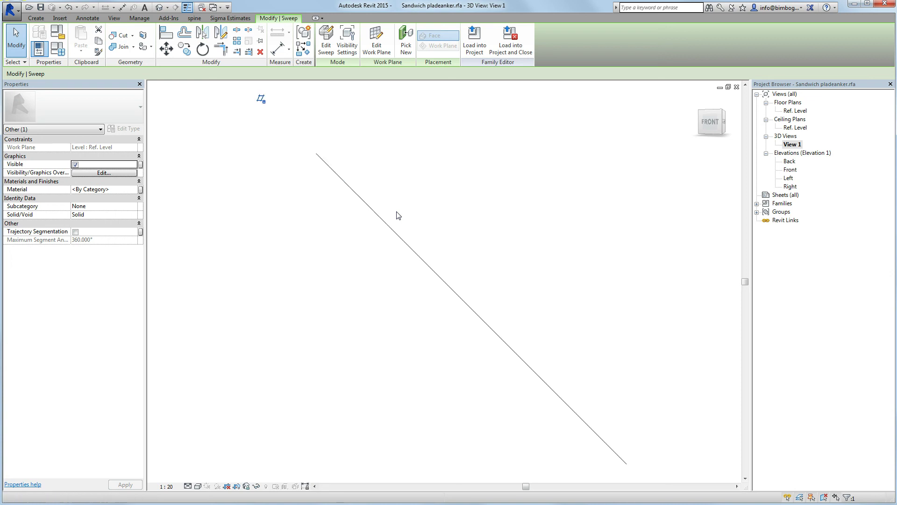
{"action": "left_click", "coordinate": [437, 216]}
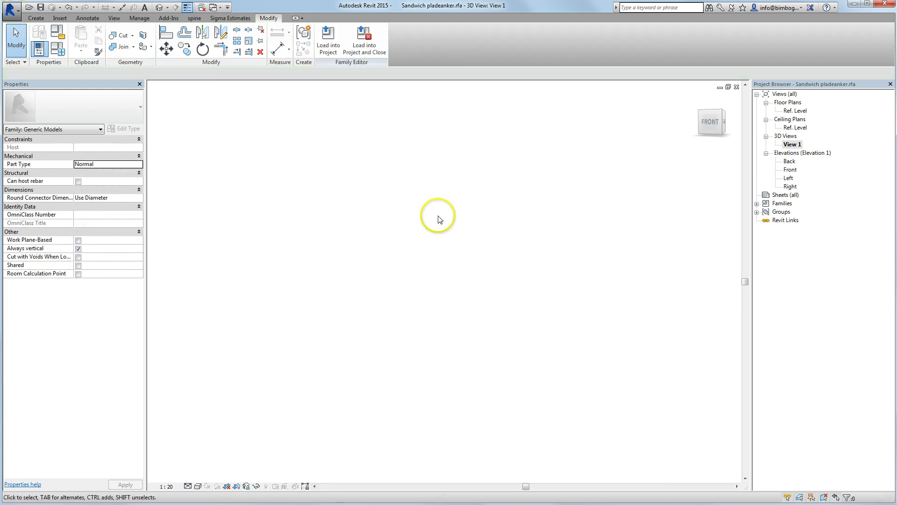
Zoom to fit the whole anchor rod and orbit to an isometric view.
{"action": "key", "text": "z"}
{"action": "key", "text": "e"}
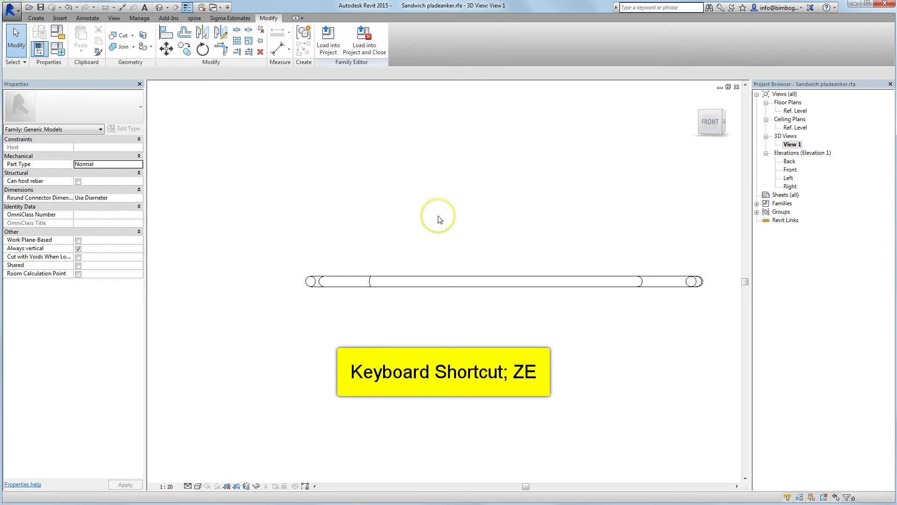
{"action": "middle_click_drag", "start_coordinate": [546, 257], "coordinate": [521, 308], "text": "shift"}
{"action": "left_click", "coordinate": [723, 111]}
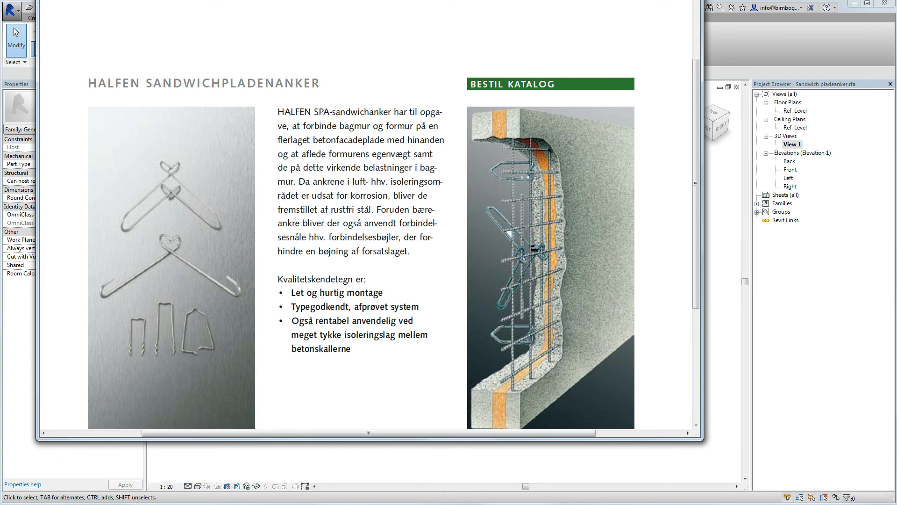
Close the brochure, go via the Left elevation to the Ref. Level plan and select the sweep.
{"action": "left_click", "coordinate": [809, 49]}
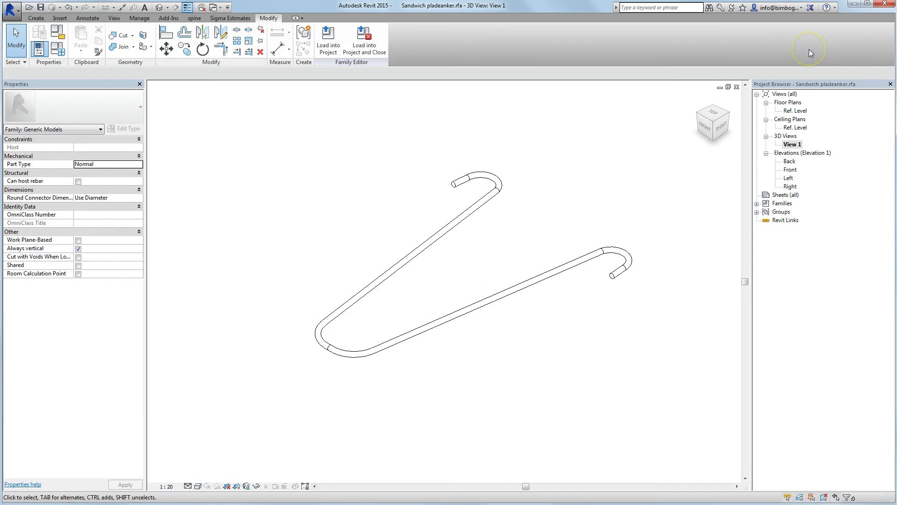
{"action": "double_click", "coordinate": [790, 178]}
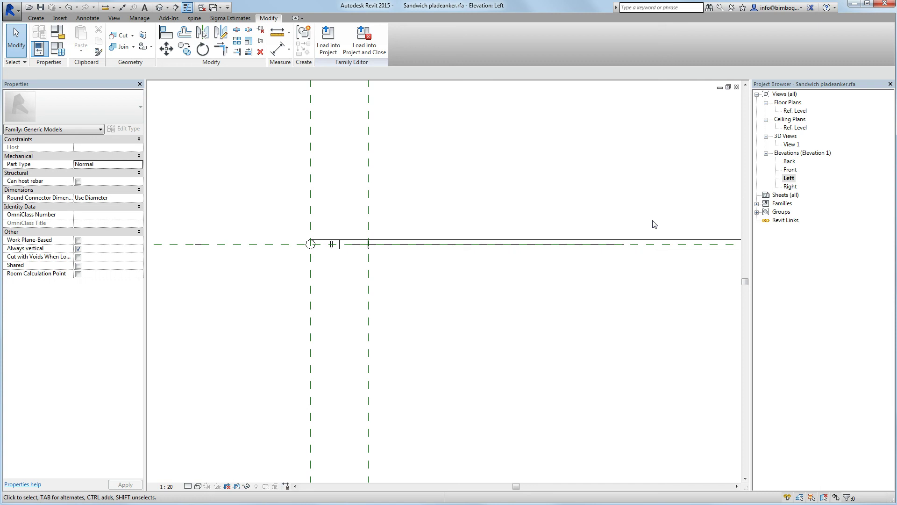
{"action": "double_click", "coordinate": [796, 110]}
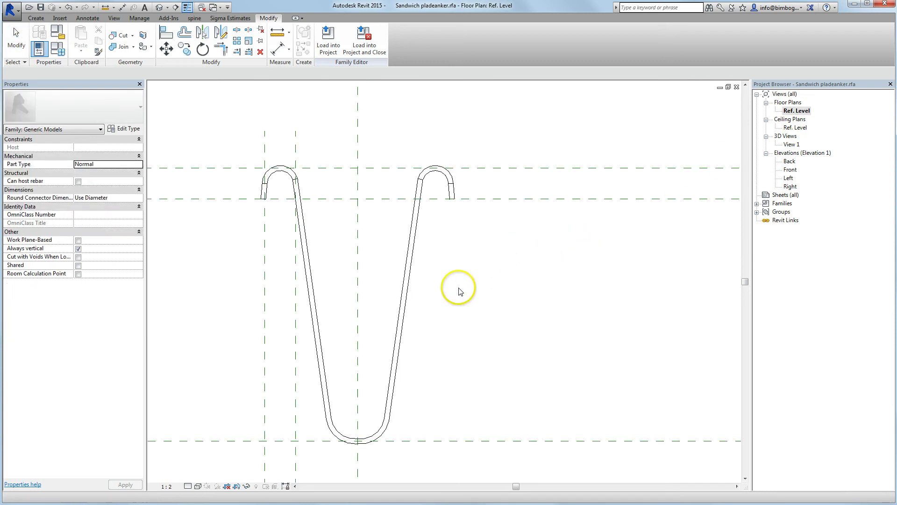
{"action": "left_click", "coordinate": [407, 296]}
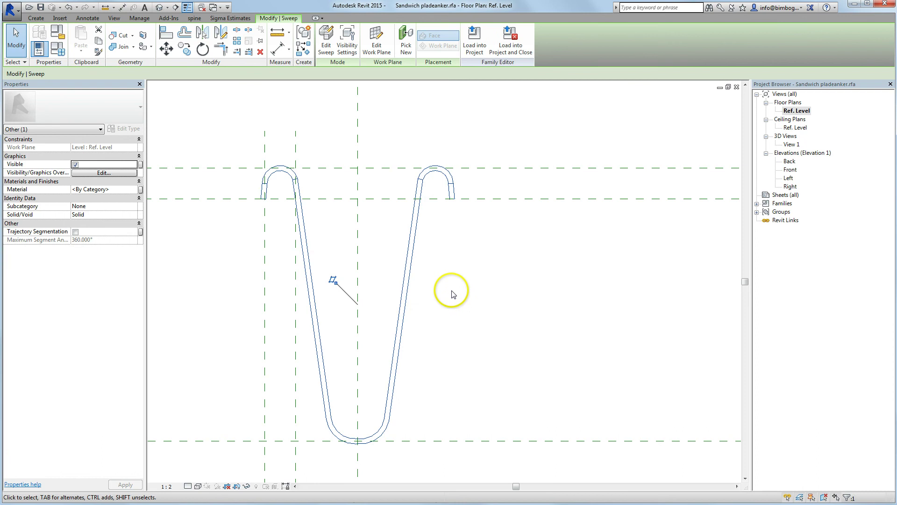
{"action": "scroll", "coordinate": [451, 281], "scroll_direction": "down", "scroll_amount": 3}
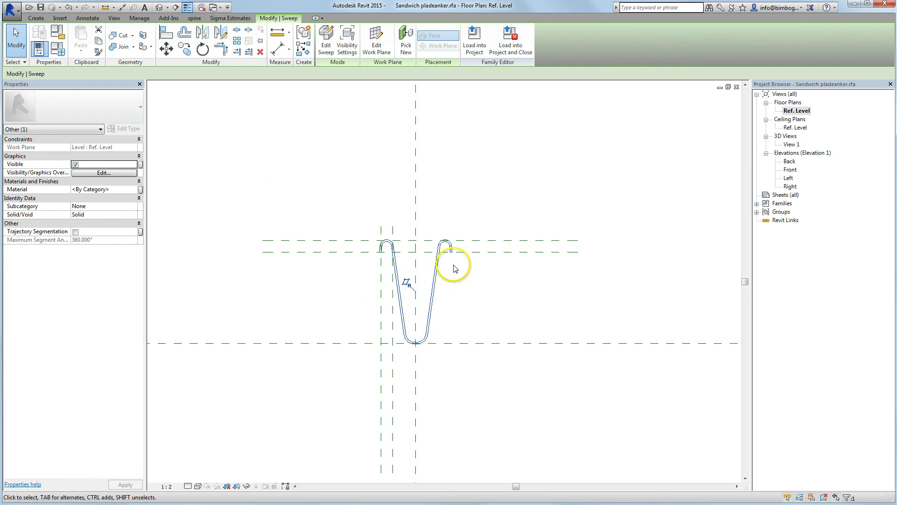
{"action": "key", "text": "alt+Tab"}
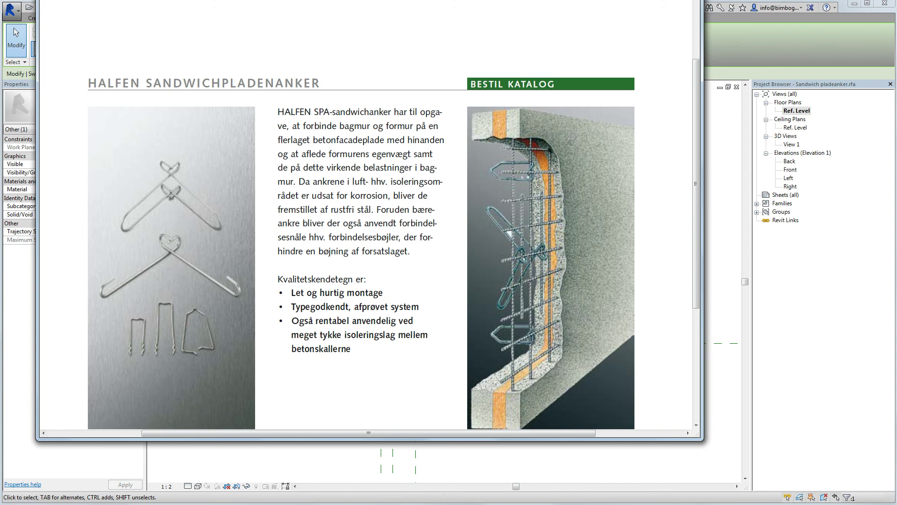
{"action": "left_click", "coordinate": [282, 485]}
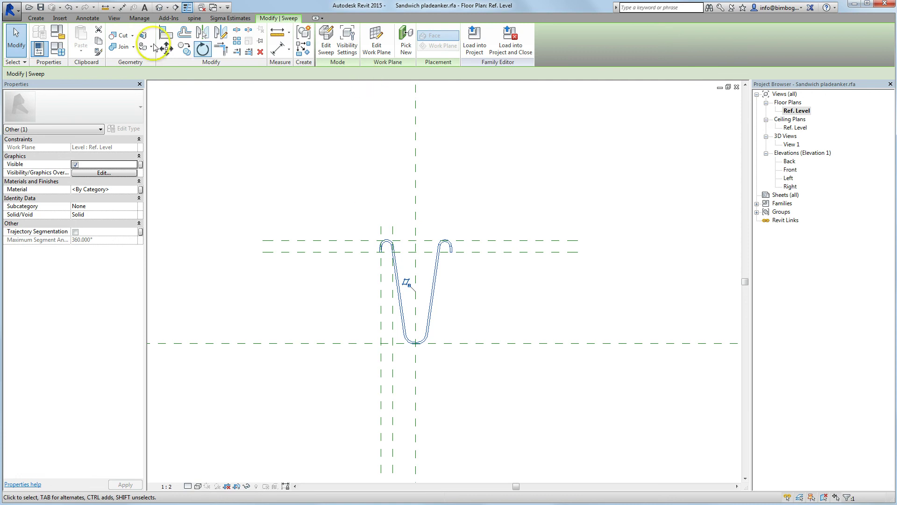
Move the anchor from its hook onto the Center (Front/Back) plane, then open the Left elevation.
{"action": "left_click", "coordinate": [166, 48]}
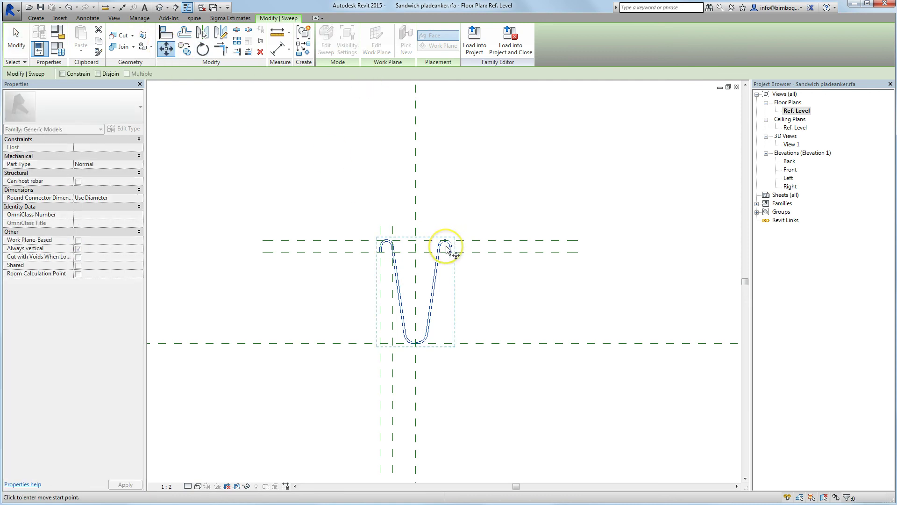
{"action": "left_click", "coordinate": [445, 247]}
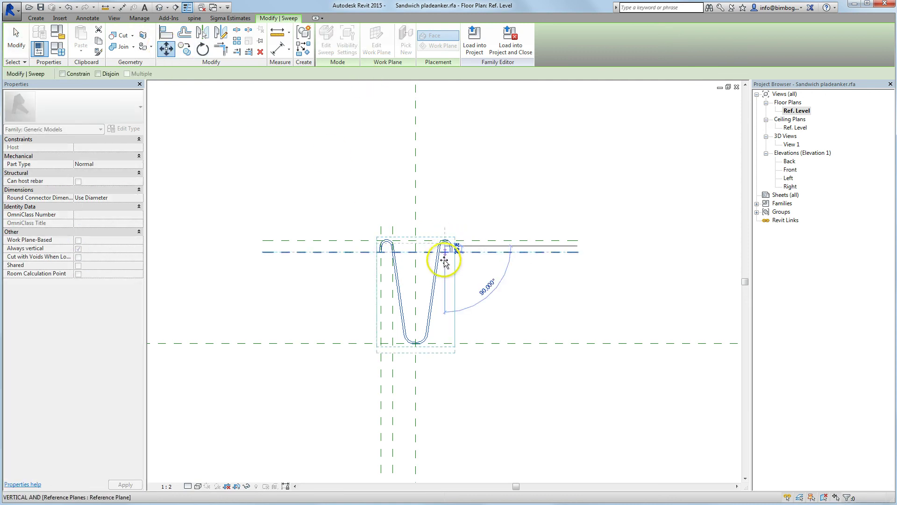
{"action": "left_click", "coordinate": [446, 345]}
{"action": "left_click", "coordinate": [464, 366]}
{"action": "scroll", "coordinate": [428, 364], "scroll_direction": "up", "scroll_amount": 2}
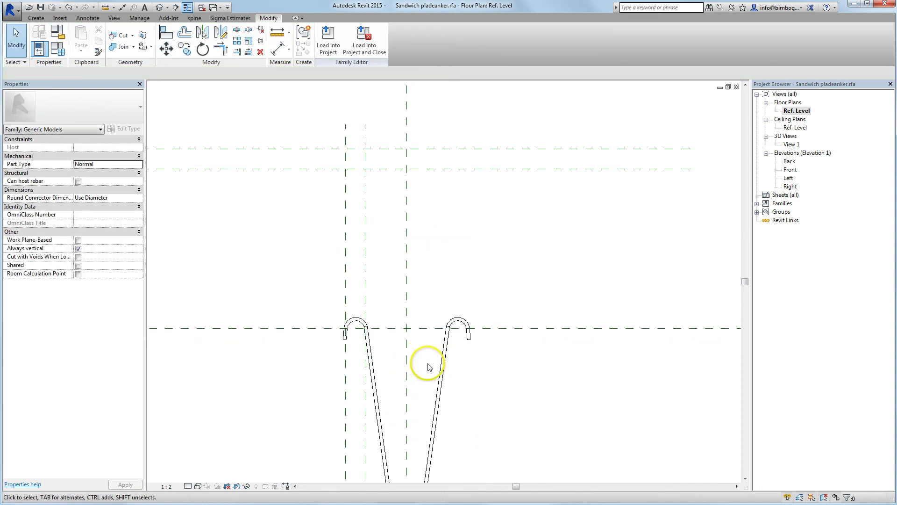
{"action": "scroll", "coordinate": [461, 329], "scroll_direction": "down", "scroll_amount": 3}
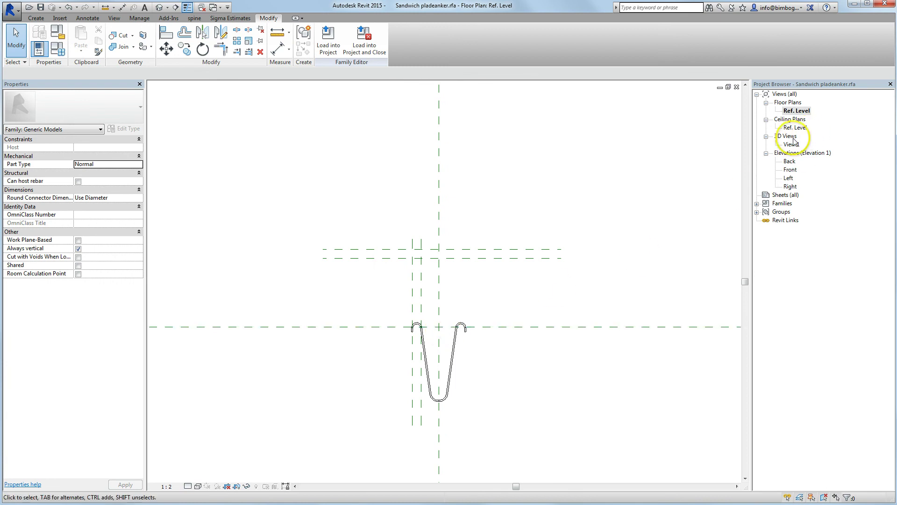
{"action": "double_click", "coordinate": [789, 178]}
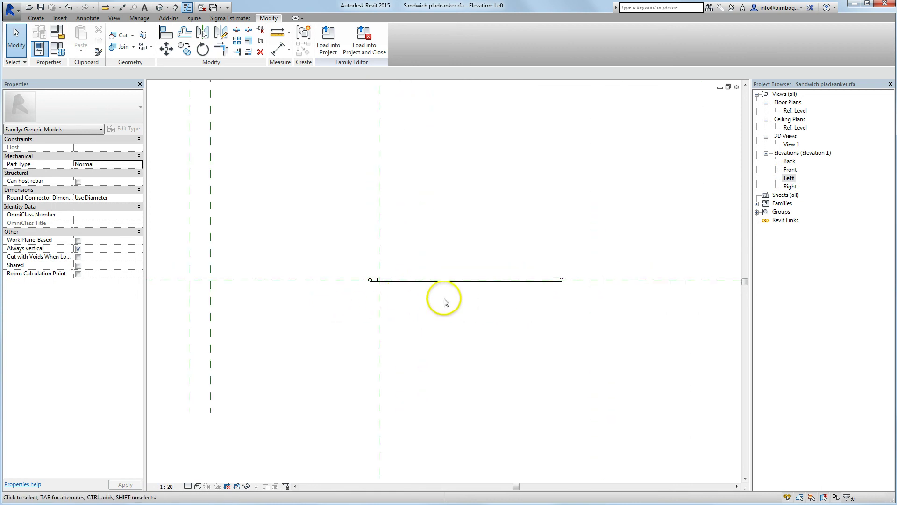
Rotate the sweep 45° about the plane intersection and mirror a copy about Ref. Level.
{"action": "left_click", "coordinate": [469, 282]}
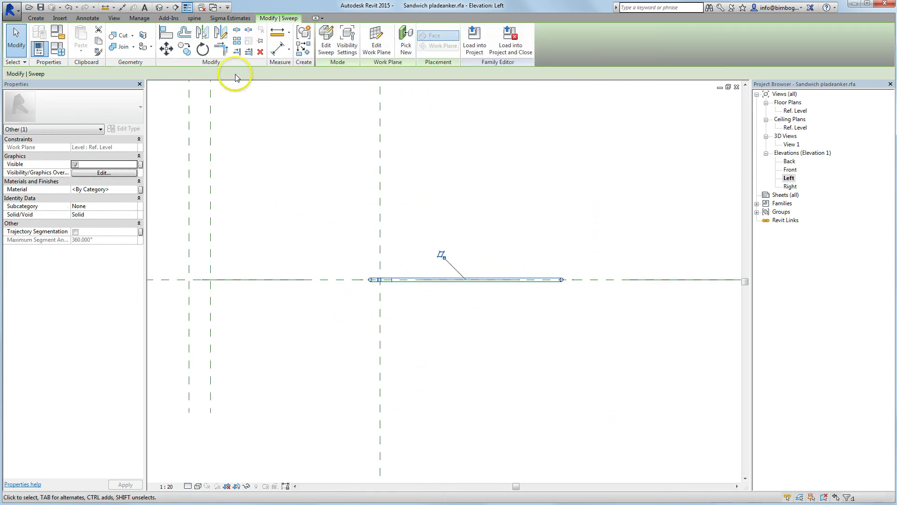
{"action": "left_click", "coordinate": [202, 50]}
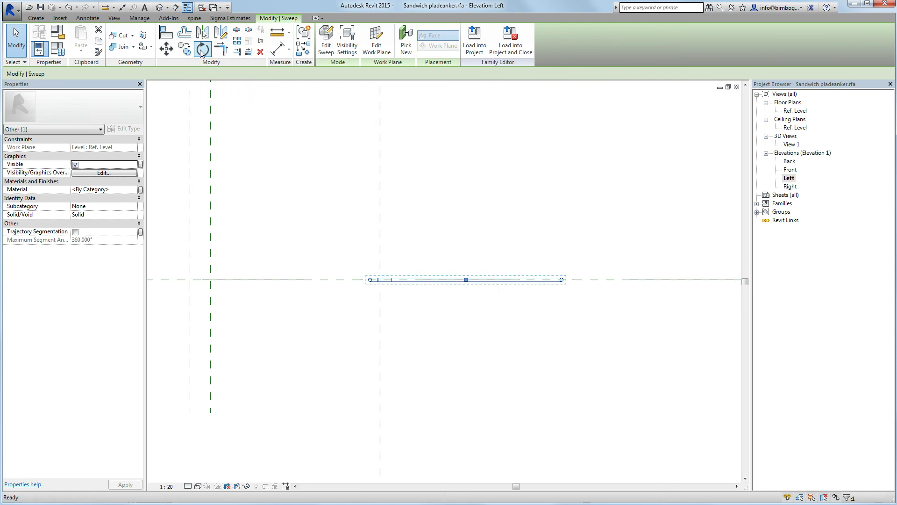
{"action": "scroll", "coordinate": [460, 280], "scroll_direction": "up", "scroll_amount": 3}
{"action": "scroll", "coordinate": [462, 284], "scroll_direction": "up", "scroll_amount": 1}
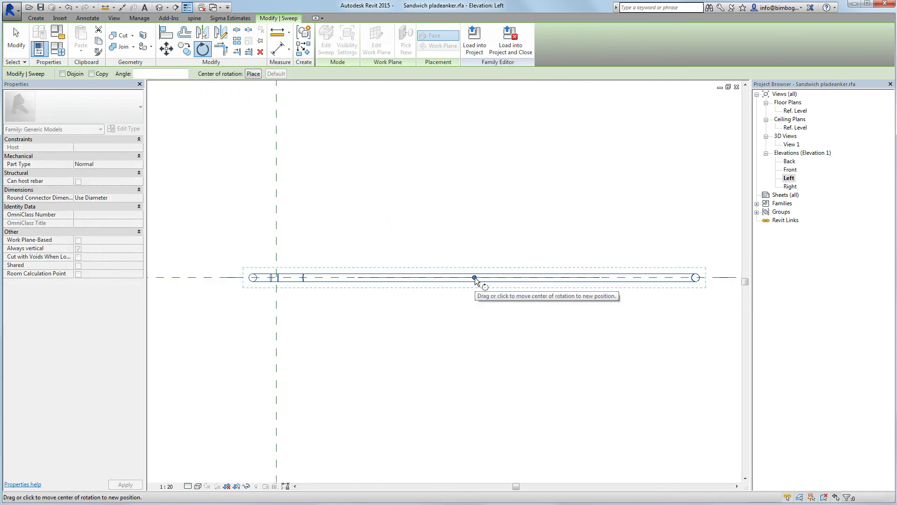
{"action": "left_click_drag", "start_coordinate": [475, 278], "coordinate": [276, 278]}
{"action": "scroll", "coordinate": [287, 300], "scroll_direction": "down", "scroll_amount": 3}
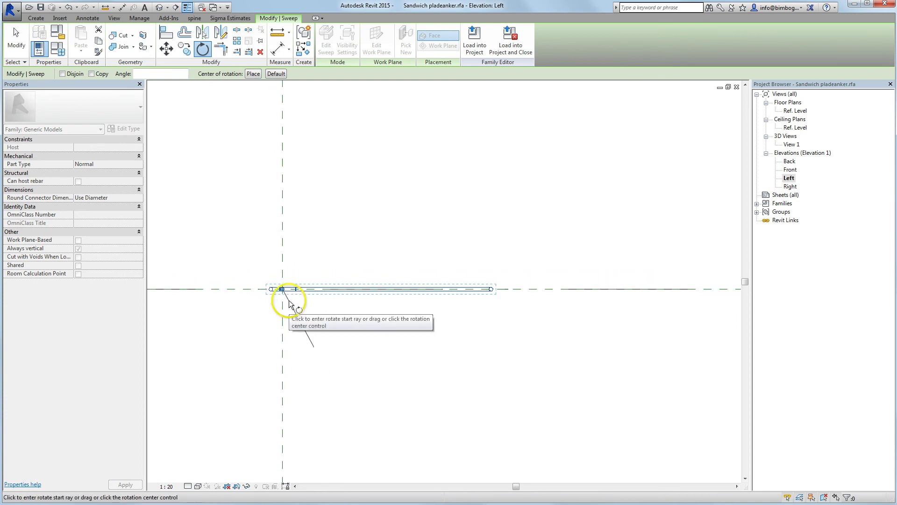
{"action": "left_click", "coordinate": [535, 294]}
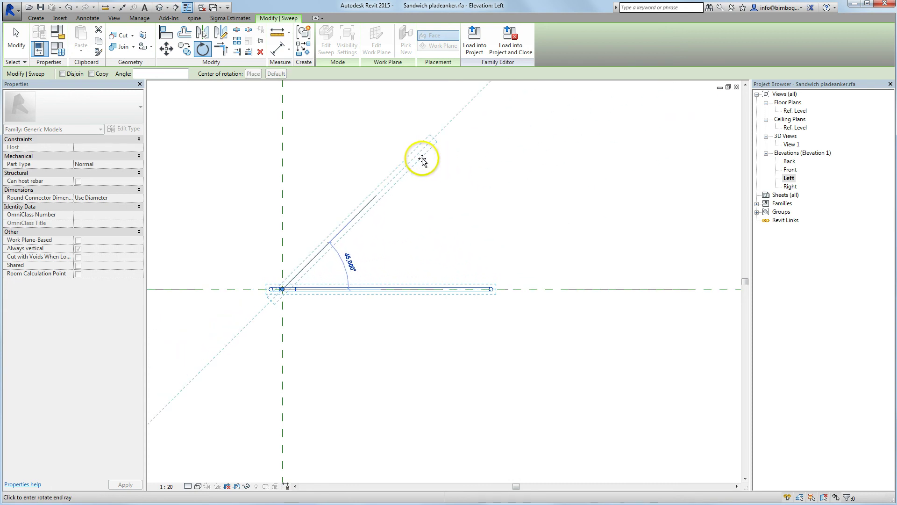
{"action": "left_click", "coordinate": [423, 159]}
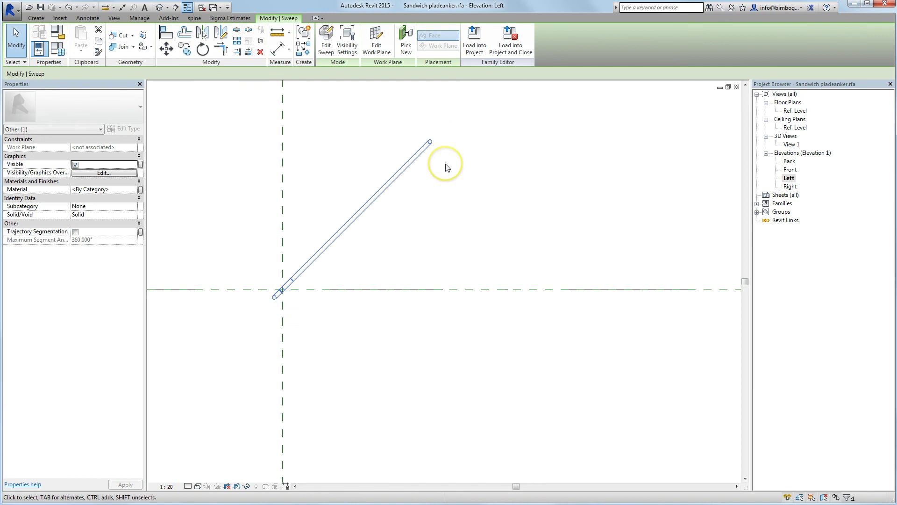
{"action": "left_click", "coordinate": [204, 34]}
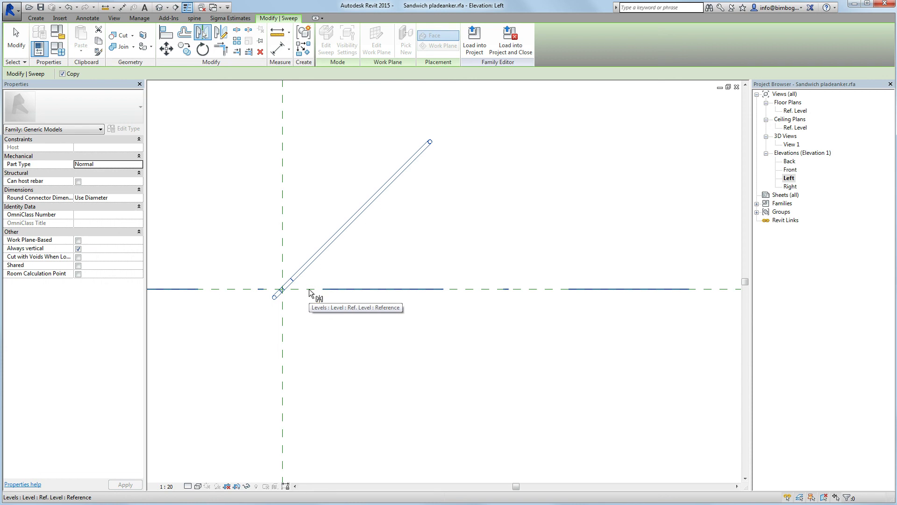
{"action": "left_click", "coordinate": [366, 294]}
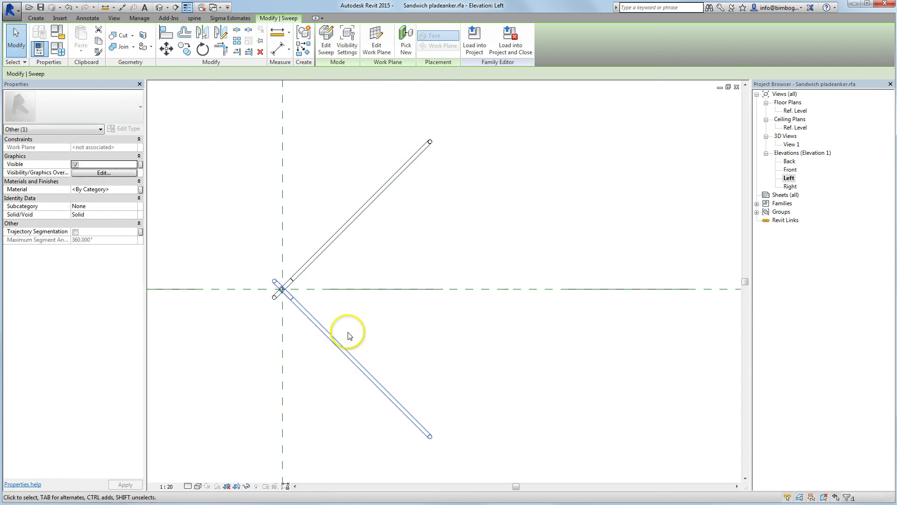
Orbit 3D View 1 with the ViewCube to inspect the angled plates, then reopen Ref. Level.
{"action": "left_click", "coordinate": [790, 146]}
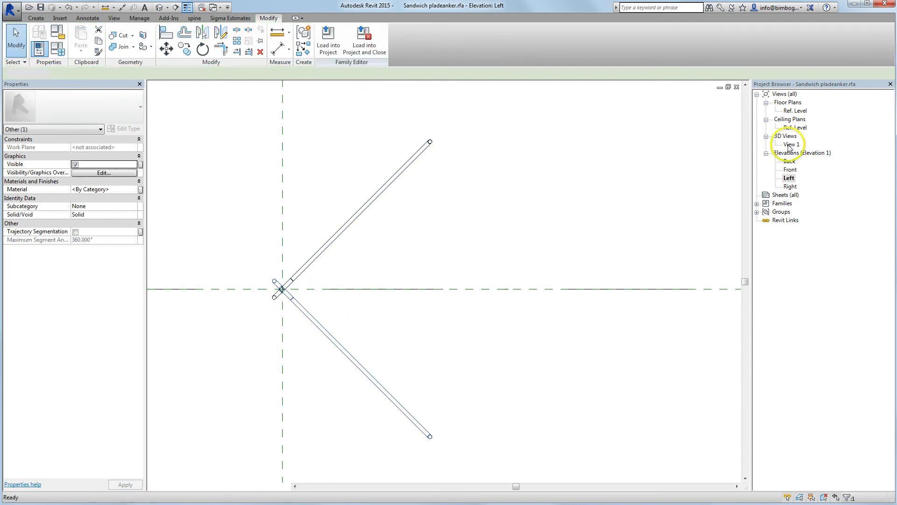
{"action": "double_click", "coordinate": [789, 147]}
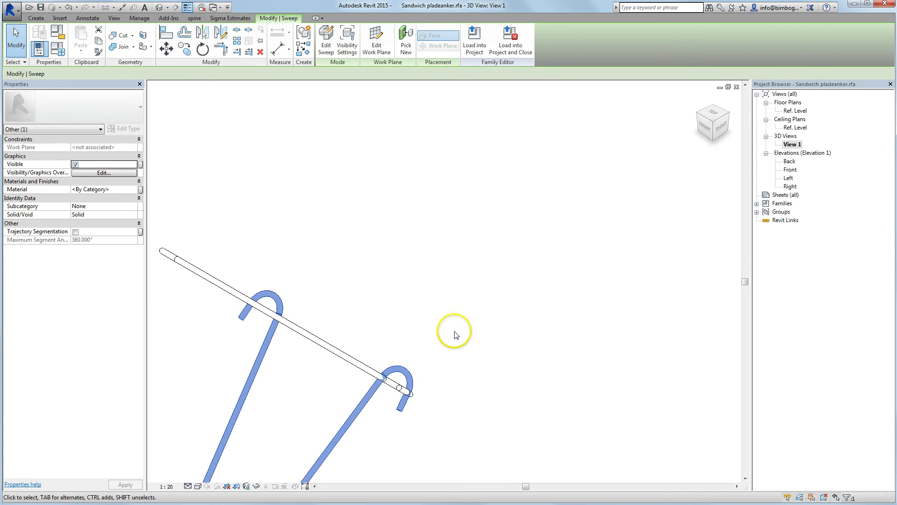
{"action": "left_click", "coordinate": [714, 123]}
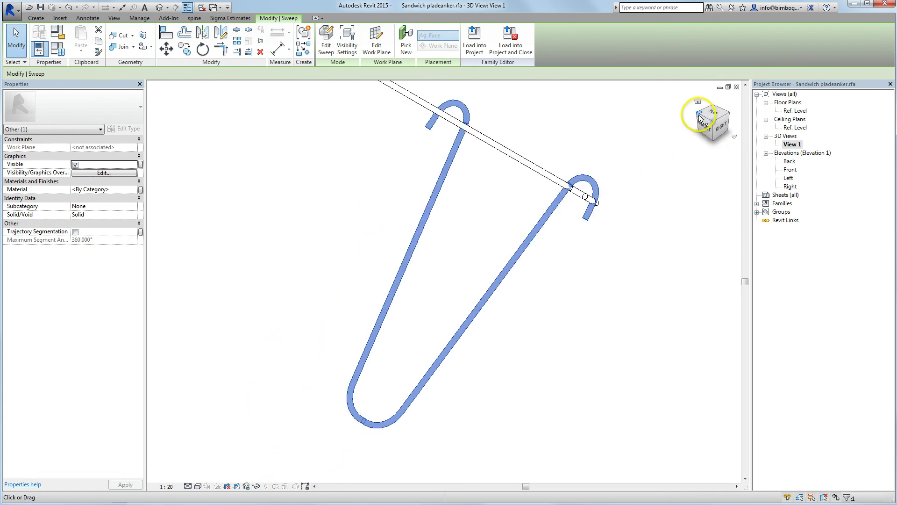
{"action": "left_click", "coordinate": [700, 116]}
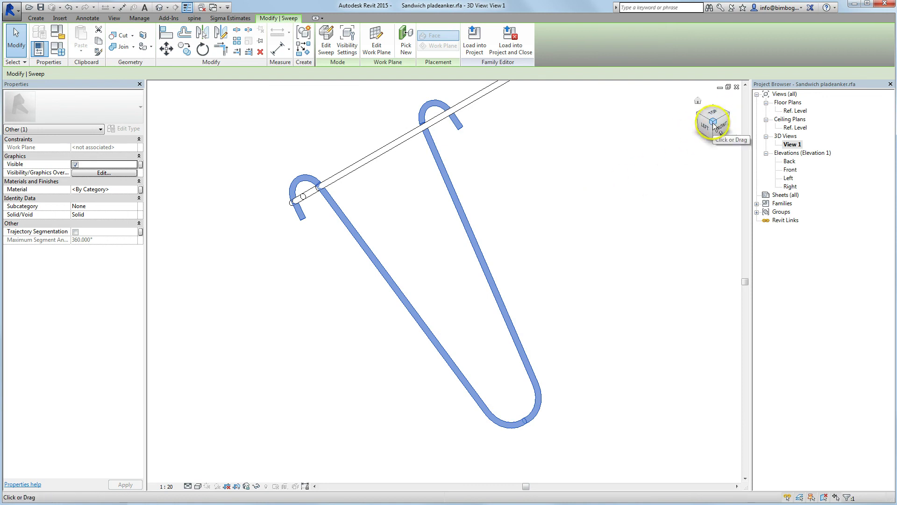
{"action": "left_click", "coordinate": [715, 124]}
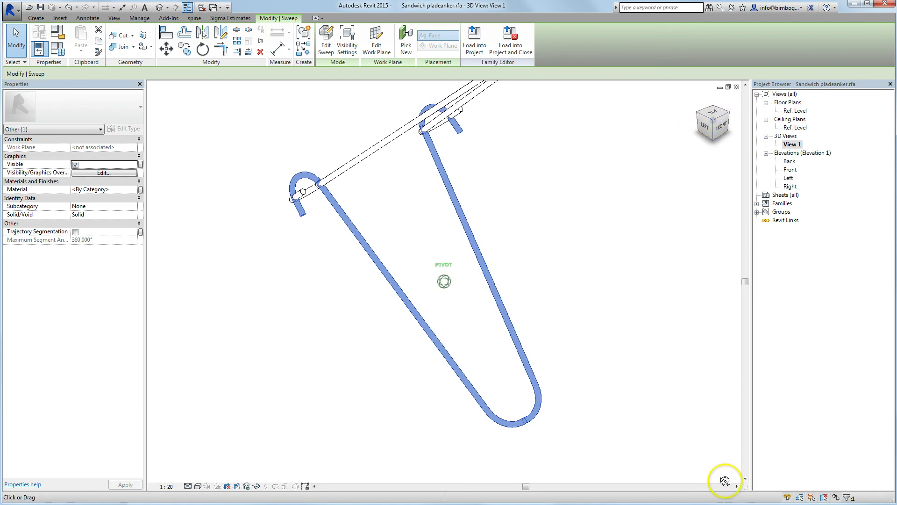
{"action": "middle_click", "coordinate": [523, 280]}
{"action": "left_click", "coordinate": [565, 272]}
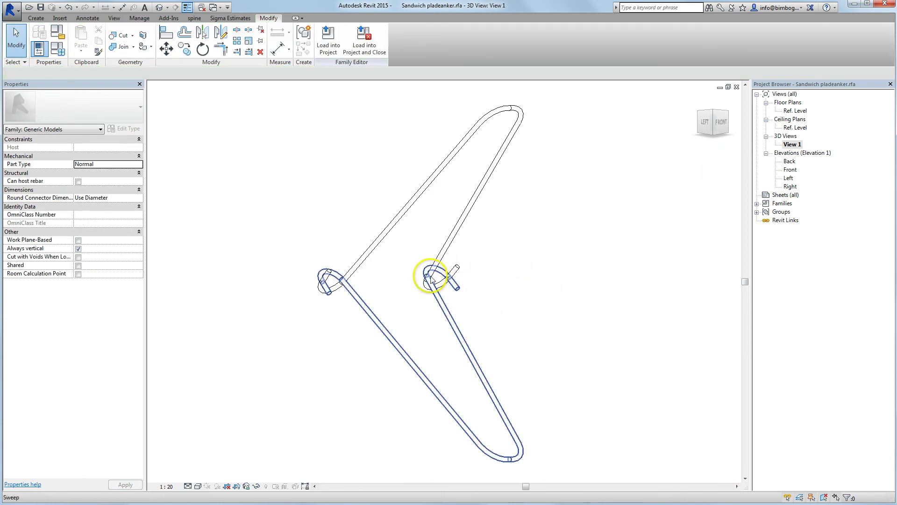
{"action": "double_click", "coordinate": [796, 112]}
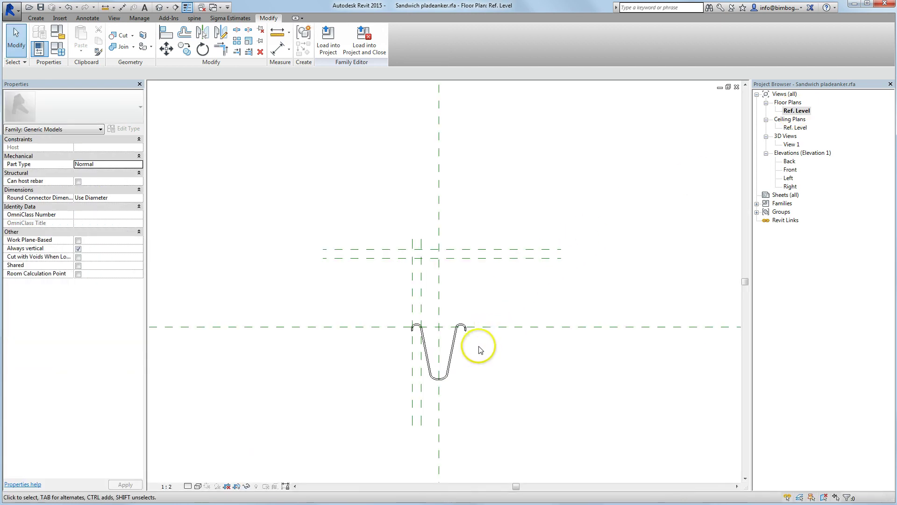
Move the plate sweep 4 units in the Ref. Level plan.
{"action": "scroll", "coordinate": [473, 353], "scroll_direction": "up", "scroll_amount": 2}
{"action": "scroll", "coordinate": [457, 334], "scroll_direction": "up", "scroll_amount": 1}
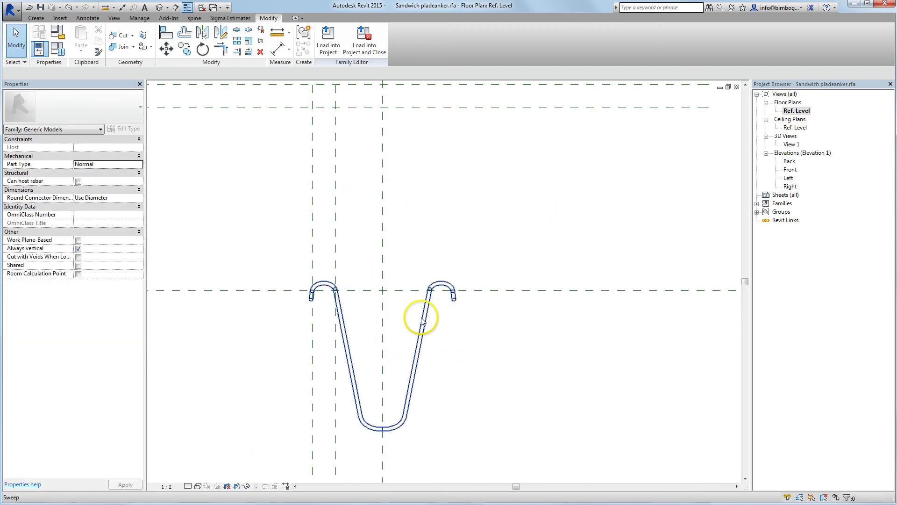
{"action": "left_click", "coordinate": [422, 322]}
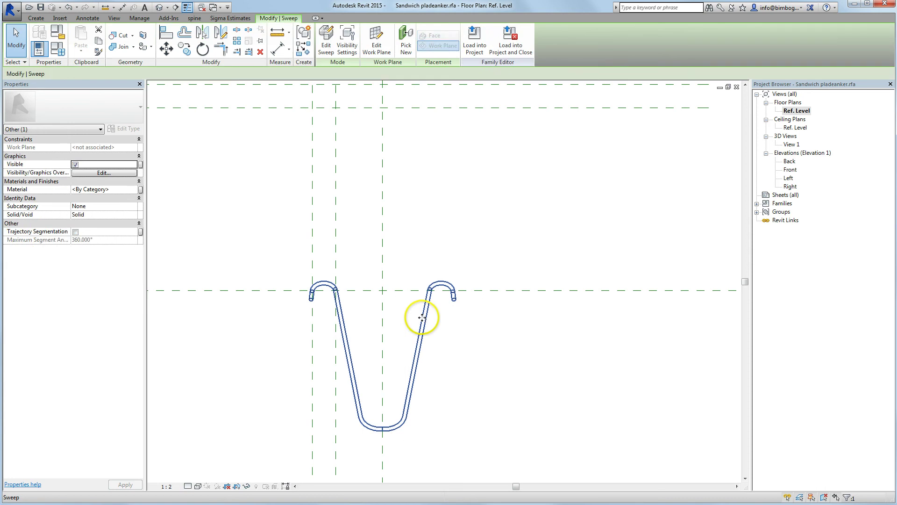
{"action": "left_click", "coordinate": [166, 52]}
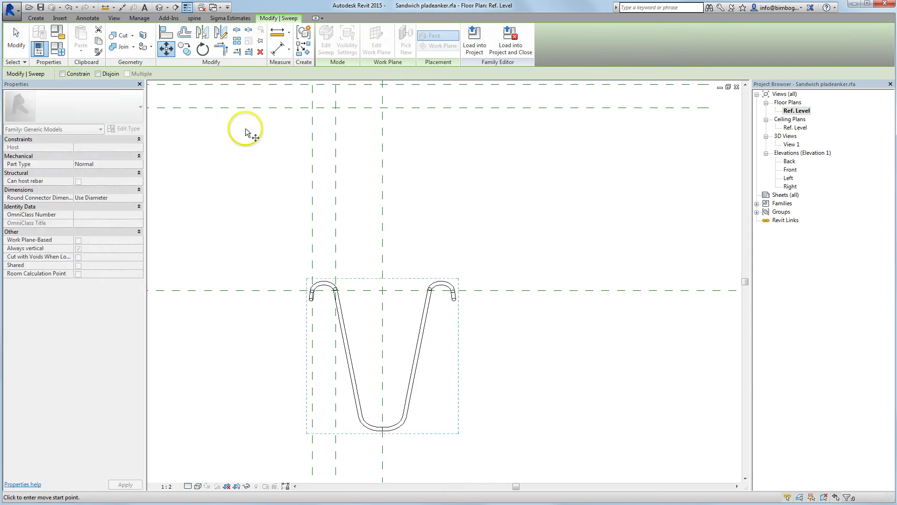
{"action": "left_click", "coordinate": [254, 214]}
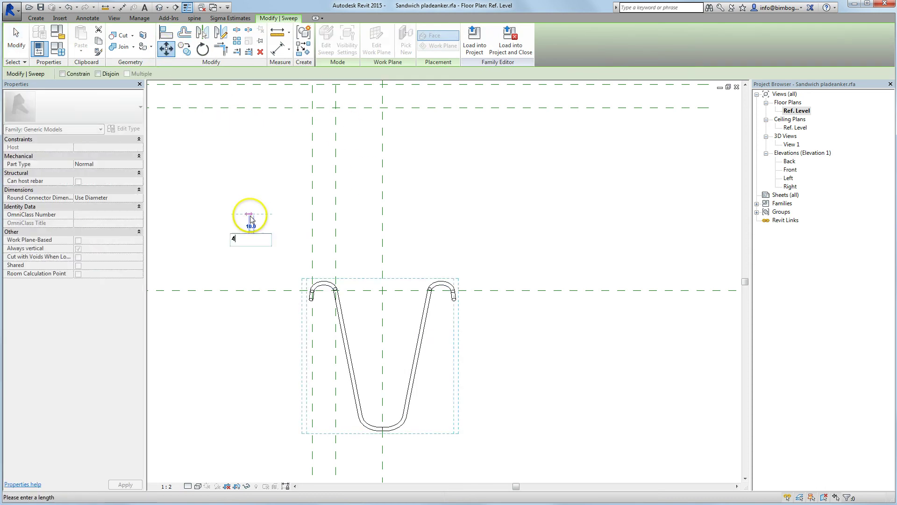
{"action": "type", "text": "4"}
{"action": "key", "text": "Return"}
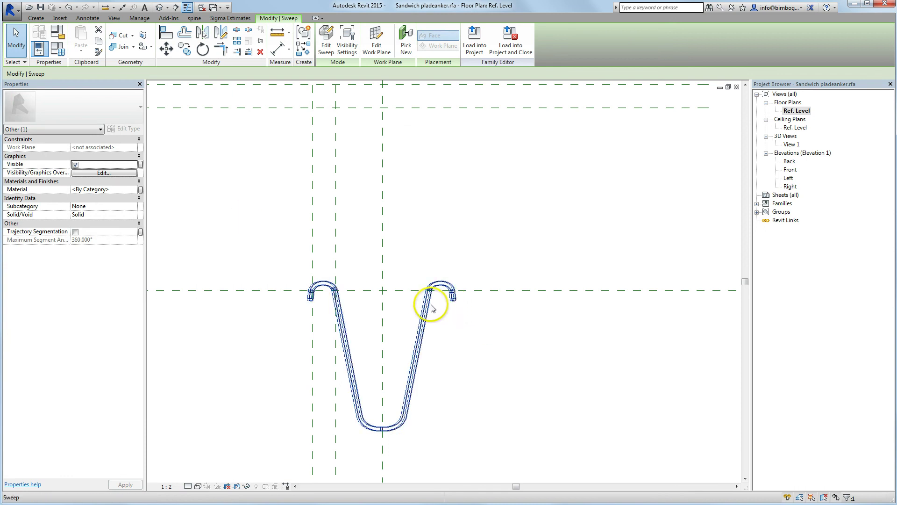
Nudge the sweep a short distance with a second move.
{"action": "left_click", "coordinate": [173, 55]}
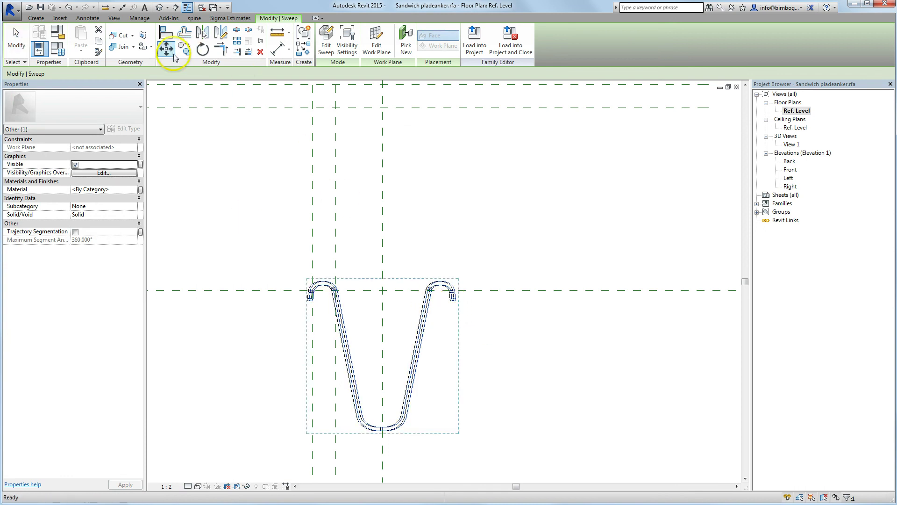
{"action": "left_click", "coordinate": [233, 165]}
{"action": "left_click", "coordinate": [236, 166]}
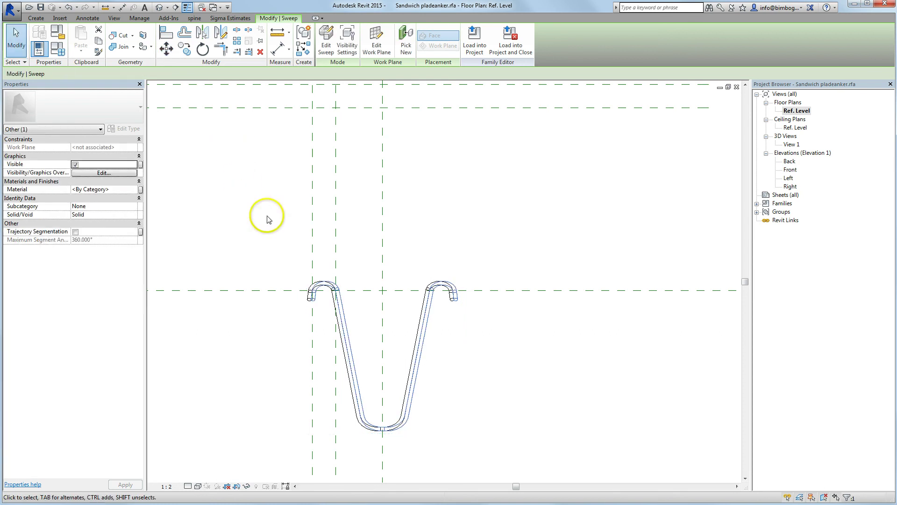
{"action": "left_click", "coordinate": [792, 145]}
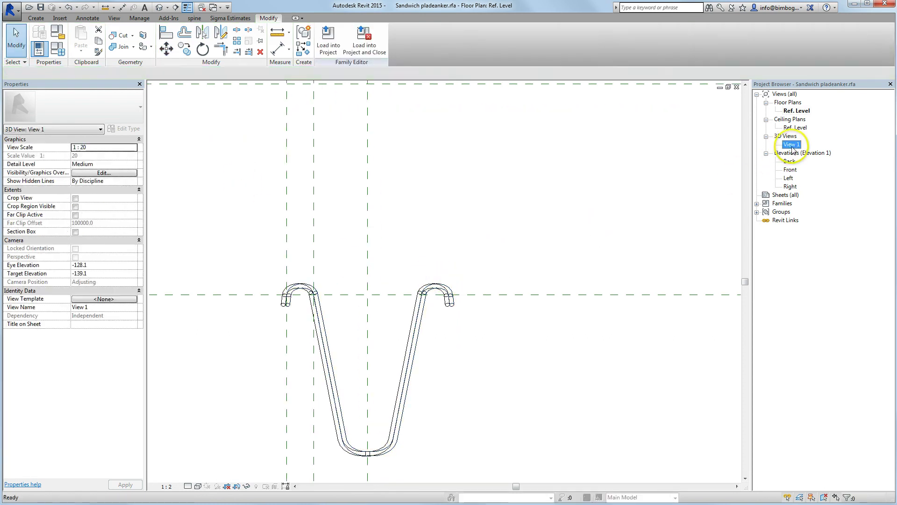
Load the family into Vægtberegning beton.rvt via Load into Project and Close.
{"action": "left_click", "coordinate": [645, 257]}
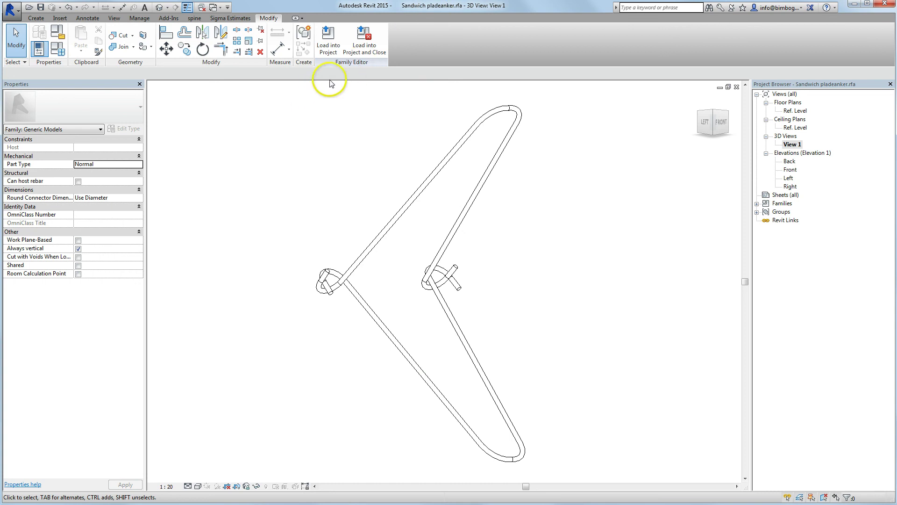
{"action": "left_click", "coordinate": [364, 52]}
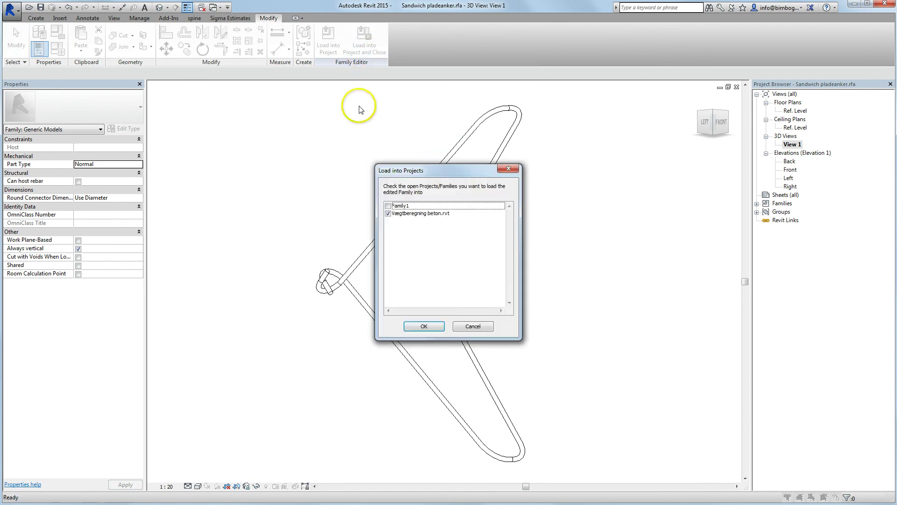
{"action": "left_click", "coordinate": [423, 326]}
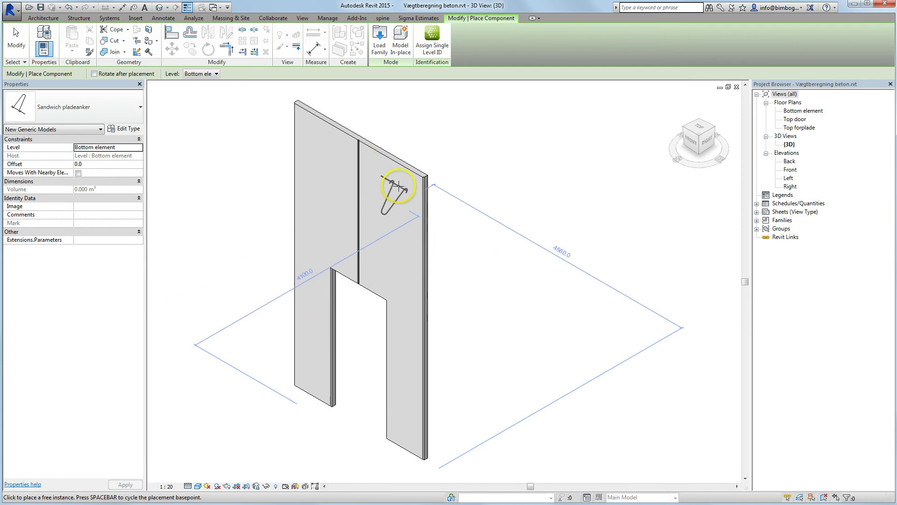
Open the Top forplade floor plan of Vægtberegning beton.rvt and start the Architecture Component tool.
{"action": "double_click", "coordinate": [800, 127]}
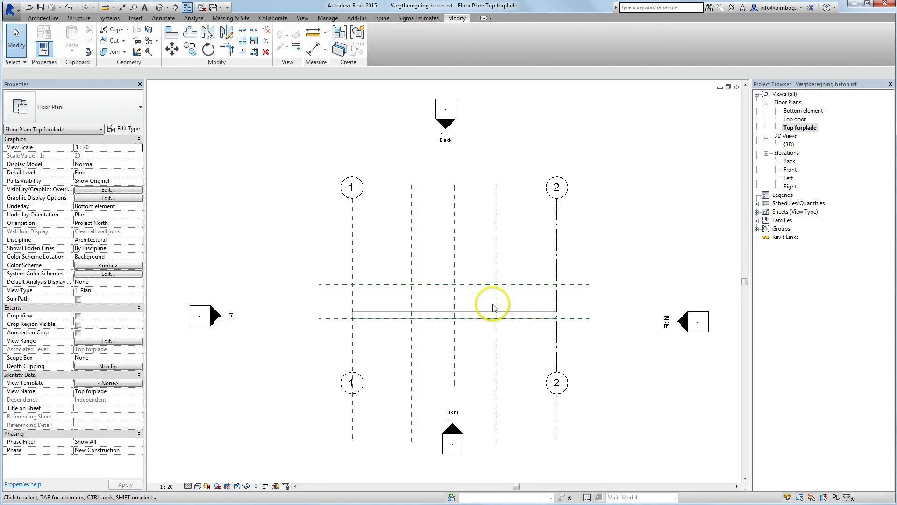
{"action": "left_click", "coordinate": [39, 19]}
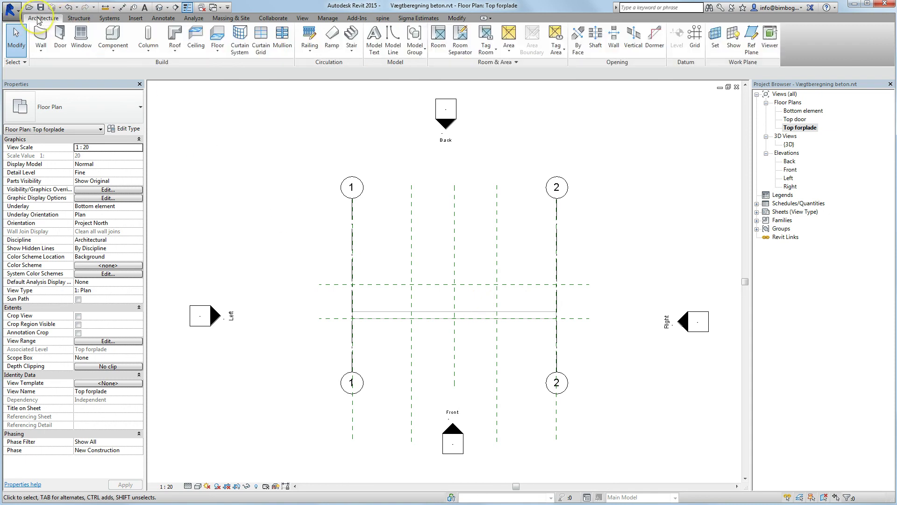
{"action": "left_click", "coordinate": [117, 39]}
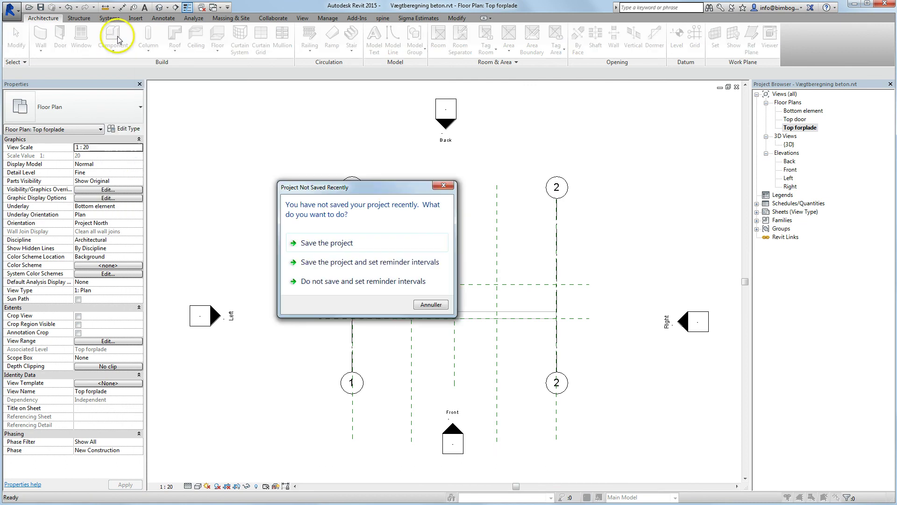
Dismiss the save reminder without saving and switch the plan's visual style to Wireframe.
{"action": "left_click", "coordinate": [431, 305]}
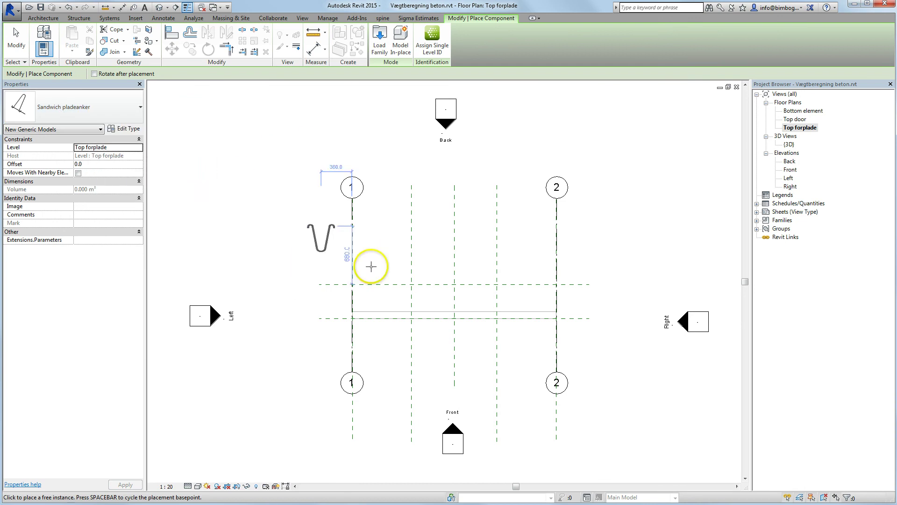
{"action": "scroll", "coordinate": [431, 342], "scroll_direction": "up", "scroll_amount": 5}
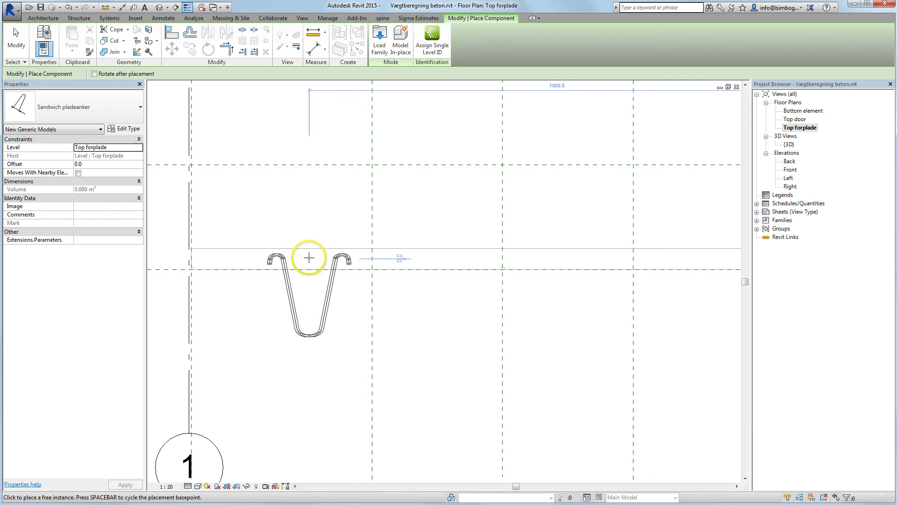
{"action": "scroll", "coordinate": [360, 260], "scroll_direction": "down", "scroll_amount": 2}
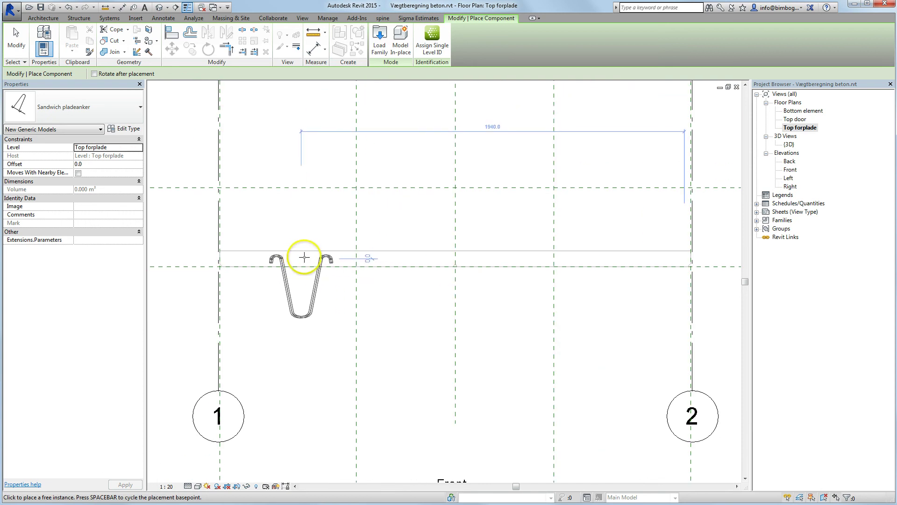
{"action": "scroll", "coordinate": [317, 257], "scroll_direction": "up", "scroll_amount": 4}
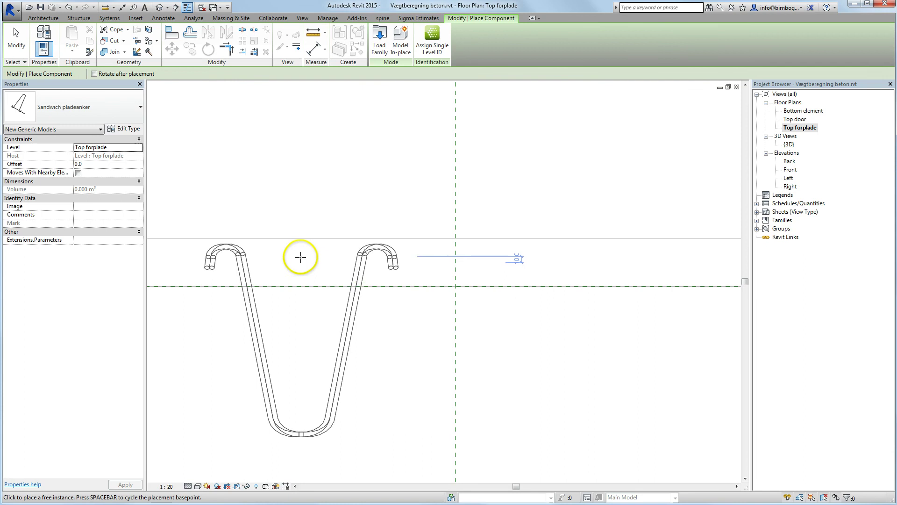
{"action": "left_click", "coordinate": [300, 257]}
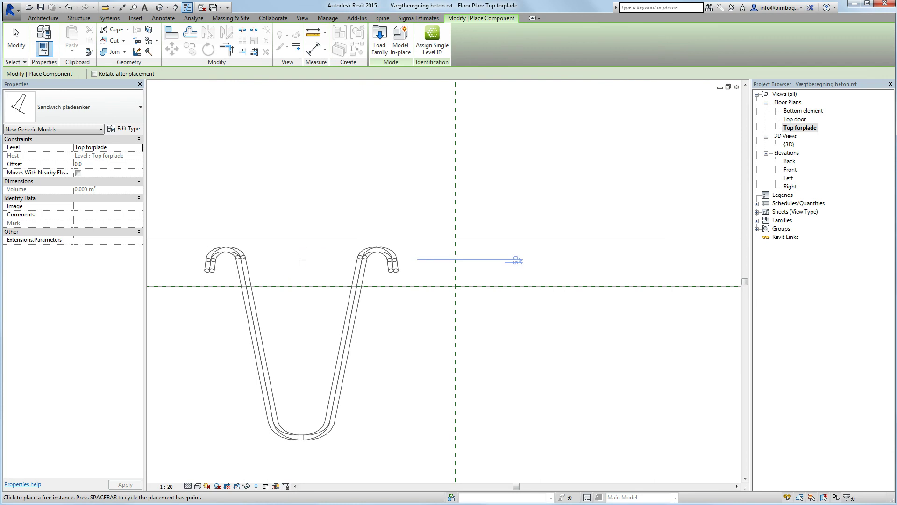
{"action": "left_click", "coordinate": [201, 488]}
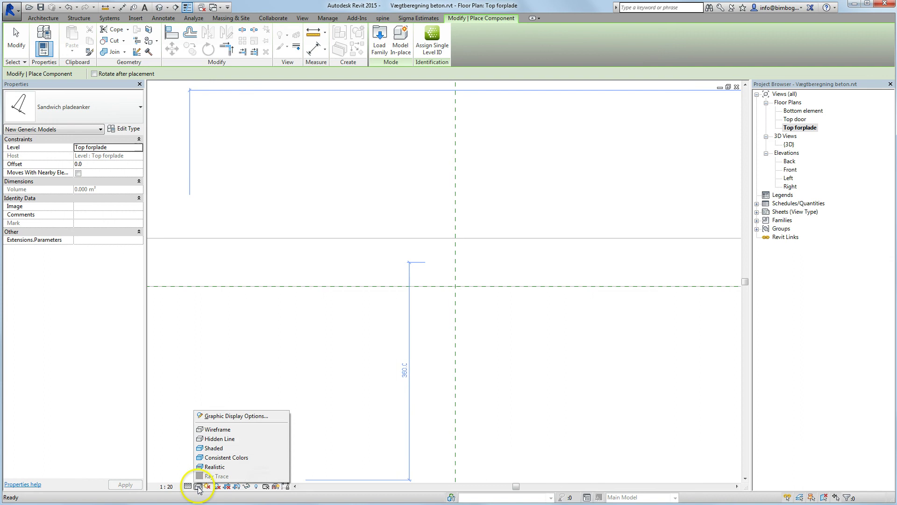
{"action": "left_click", "coordinate": [220, 430]}
Place the Sandwich pladeanker, turned upside-down, on the wall's reinforcement line.
{"action": "middle_click_drag", "start_coordinate": [345, 260], "coordinate": [459, 293]}
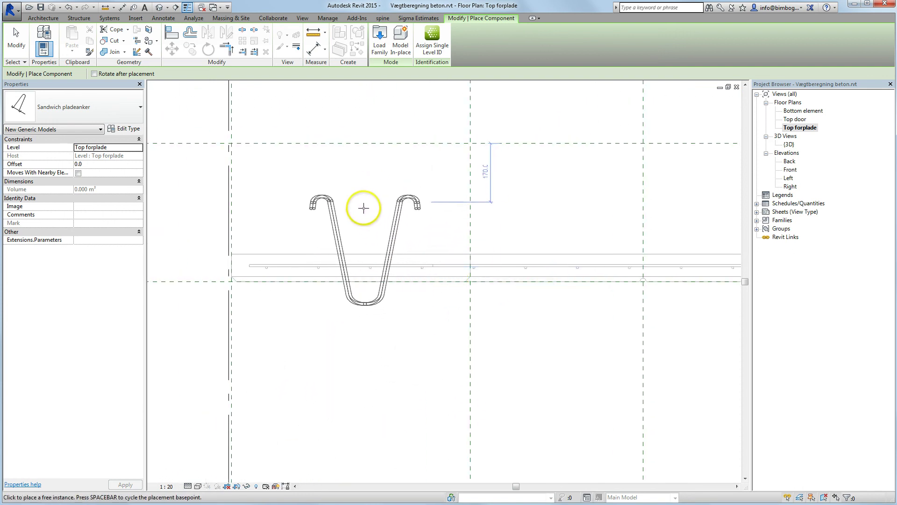
{"action": "key", "text": "space"}
{"action": "key", "text": "space"}
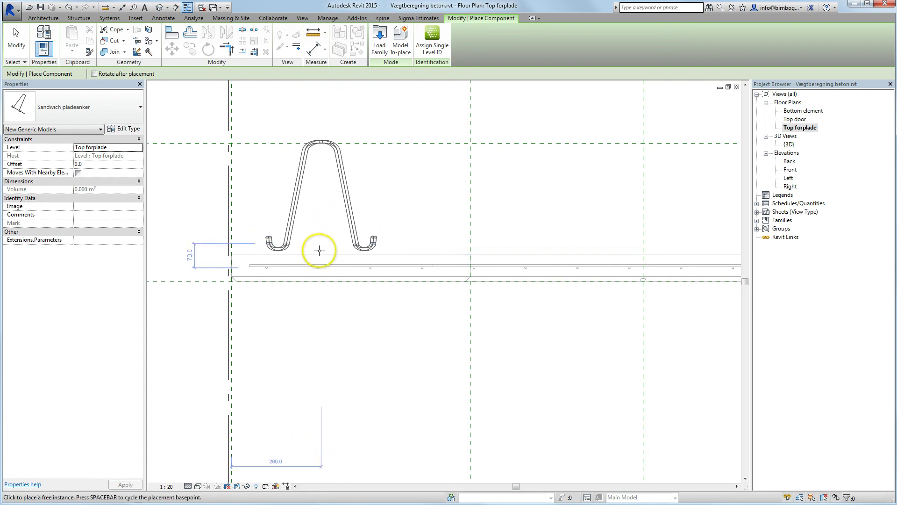
{"action": "scroll", "coordinate": [318, 269], "scroll_direction": "up", "scroll_amount": 4}
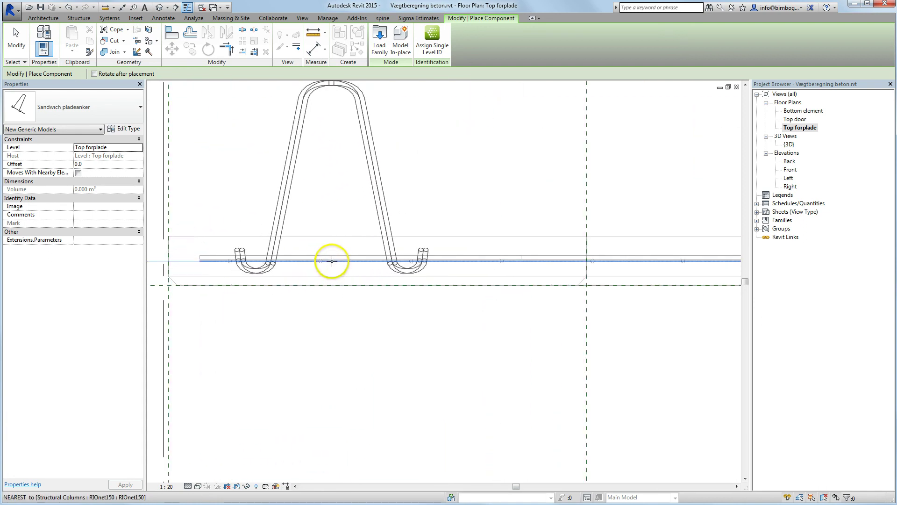
{"action": "scroll", "coordinate": [334, 258], "scroll_direction": "up", "scroll_amount": 2}
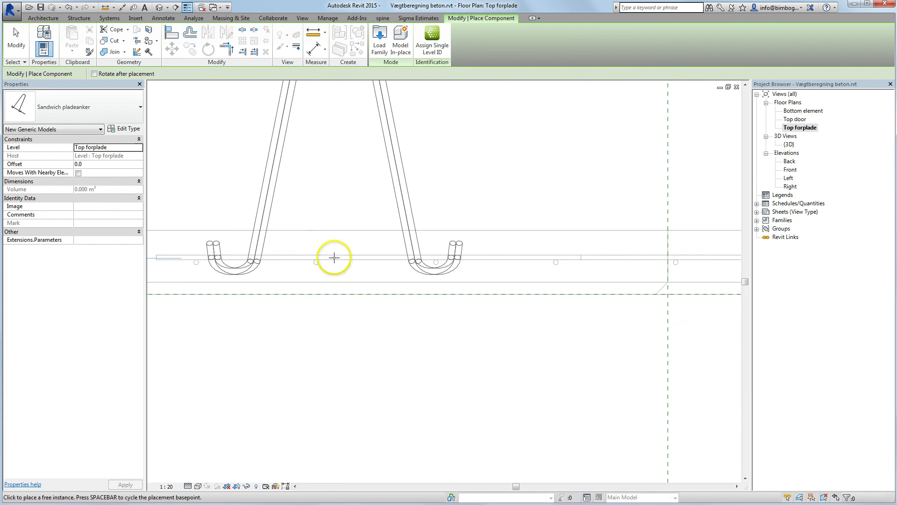
{"action": "left_click", "coordinate": [299, 258]}
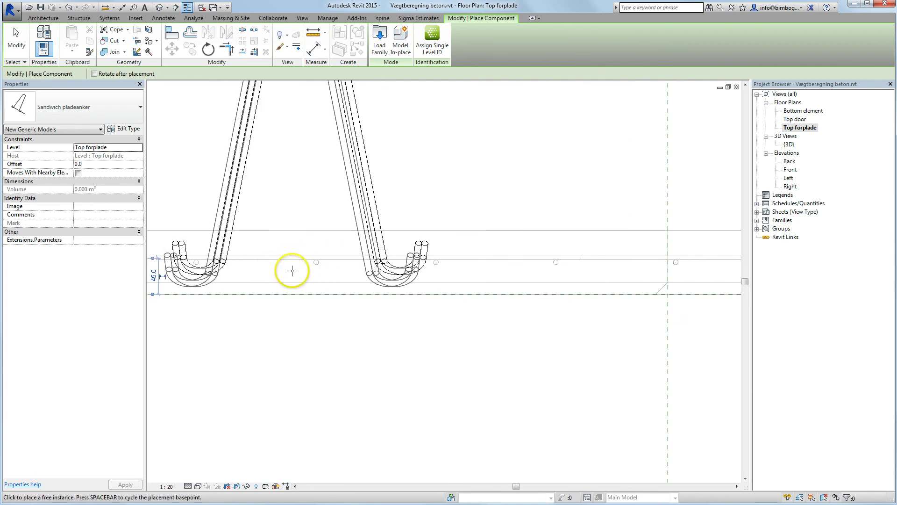
Open the Front elevation from the Project Browser.
{"action": "scroll", "coordinate": [380, 324], "scroll_direction": "down", "scroll_amount": 3}
{"action": "scroll", "coordinate": [382, 333], "scroll_direction": "down", "scroll_amount": 2}
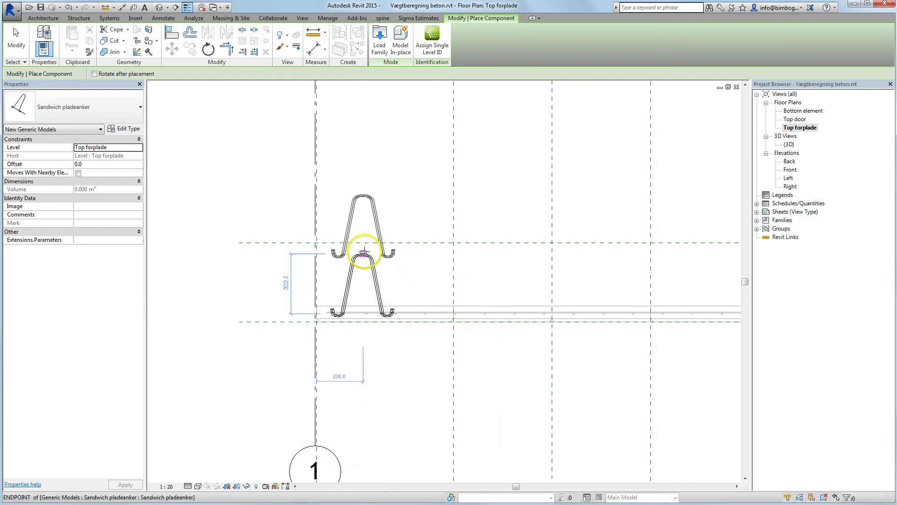
{"action": "double_click", "coordinate": [791, 169]}
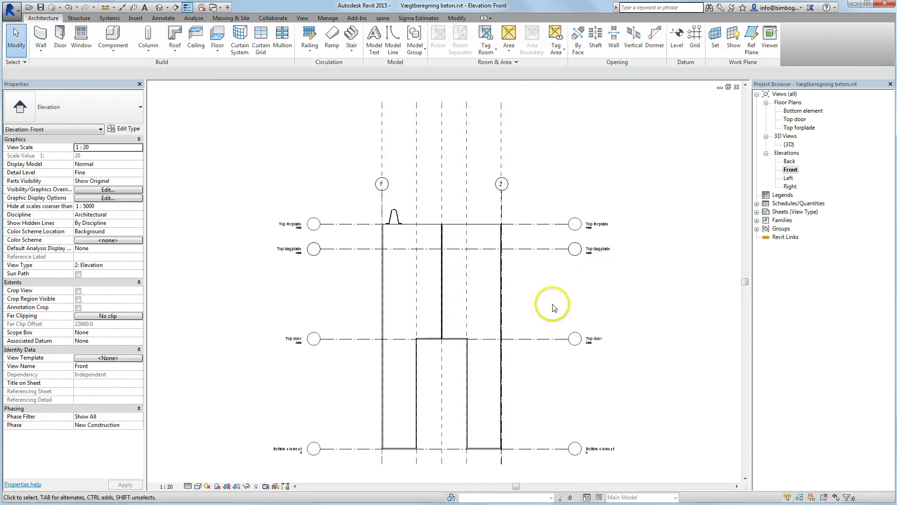
Select the placed Sandwich pladeanker and show the elevation in Wireframe to reveal the rebar.
{"action": "scroll", "coordinate": [404, 220], "scroll_direction": "up", "scroll_amount": 3}
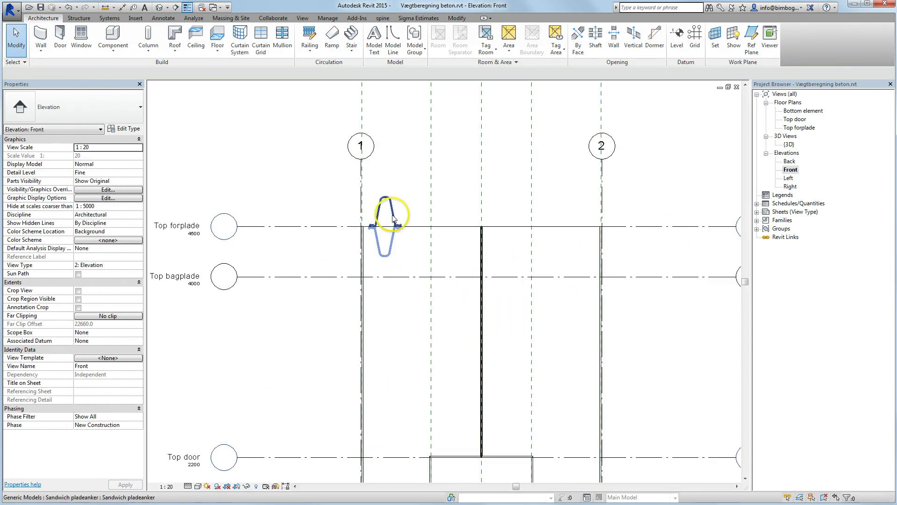
{"action": "left_click", "coordinate": [392, 217]}
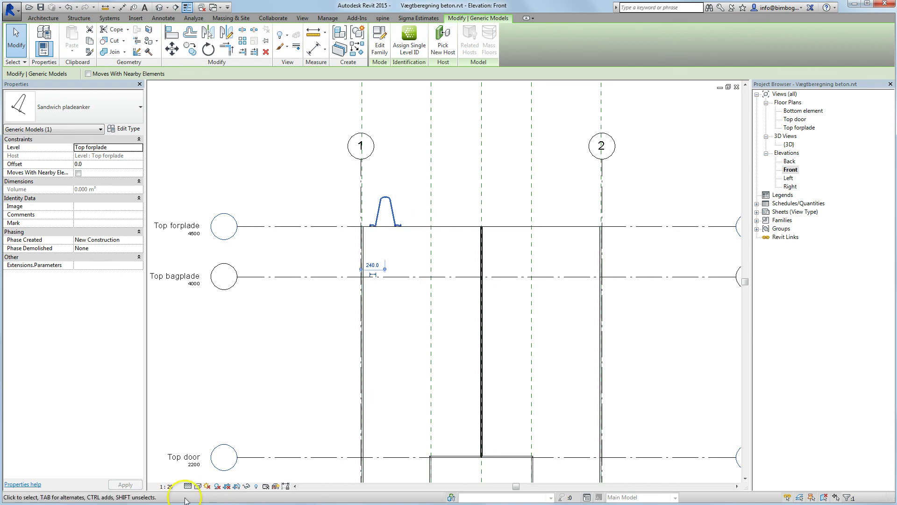
{"action": "left_click", "coordinate": [198, 486]}
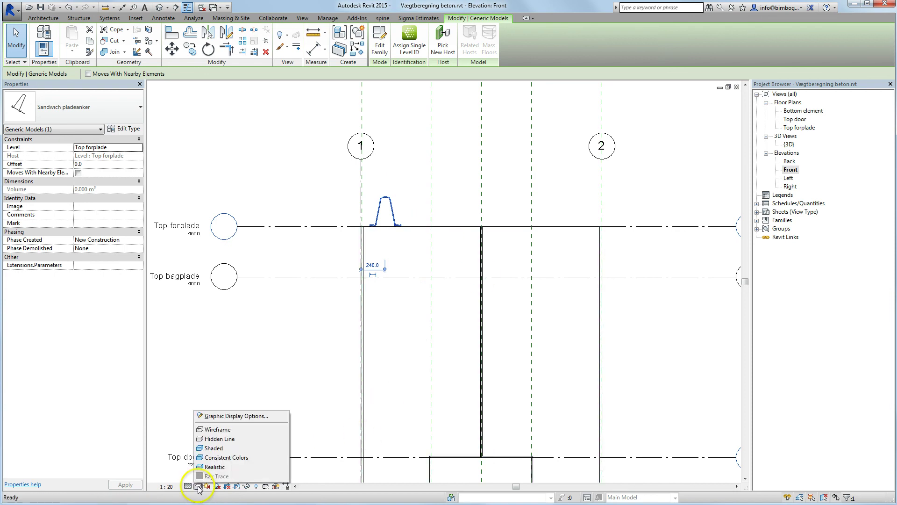
{"action": "left_click", "coordinate": [222, 429]}
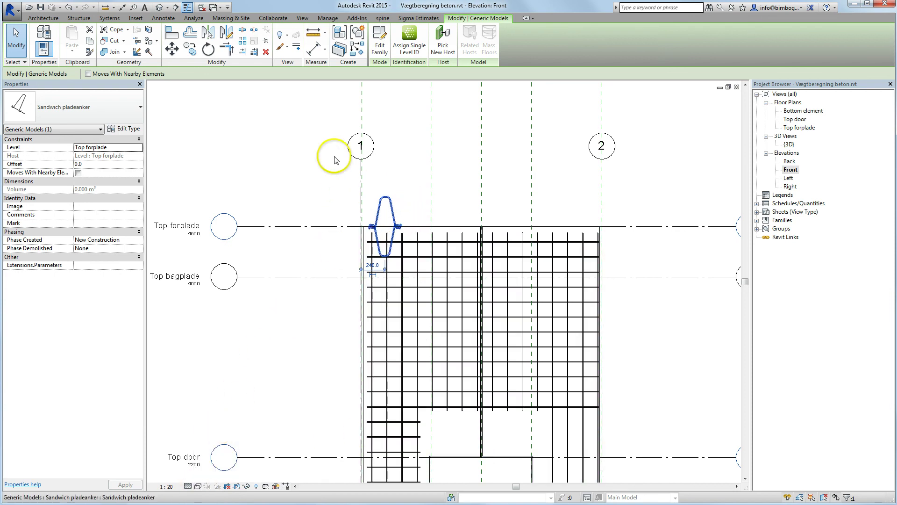
Move the anchor down 1320, nudge it to a -1345.0 offset, then open the {3D} view.
{"action": "left_click", "coordinate": [172, 49]}
{"action": "left_click", "coordinate": [319, 227]}
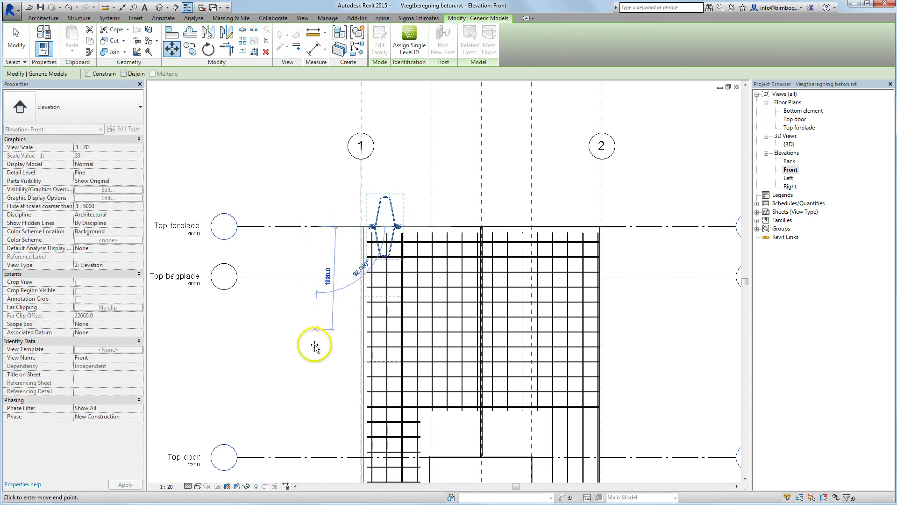
{"action": "left_click", "coordinate": [319, 359]}
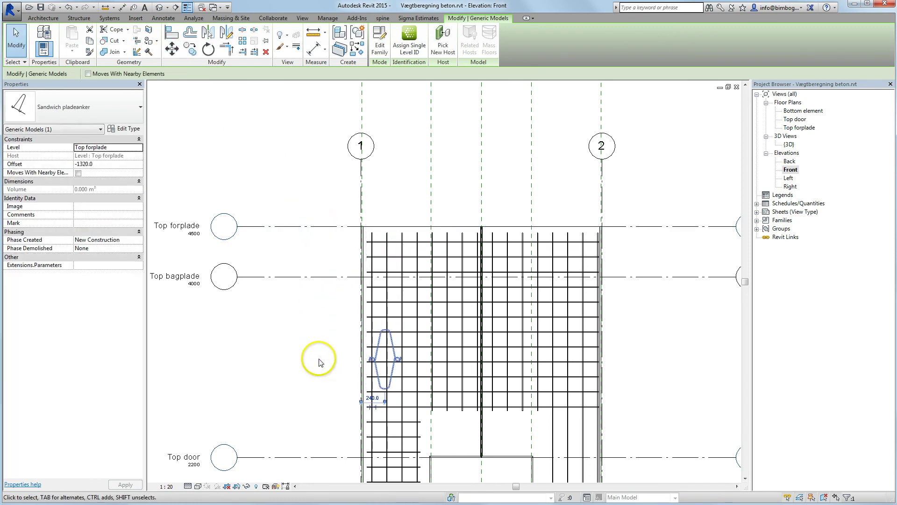
{"action": "scroll", "coordinate": [420, 374], "scroll_direction": "up", "scroll_amount": 5}
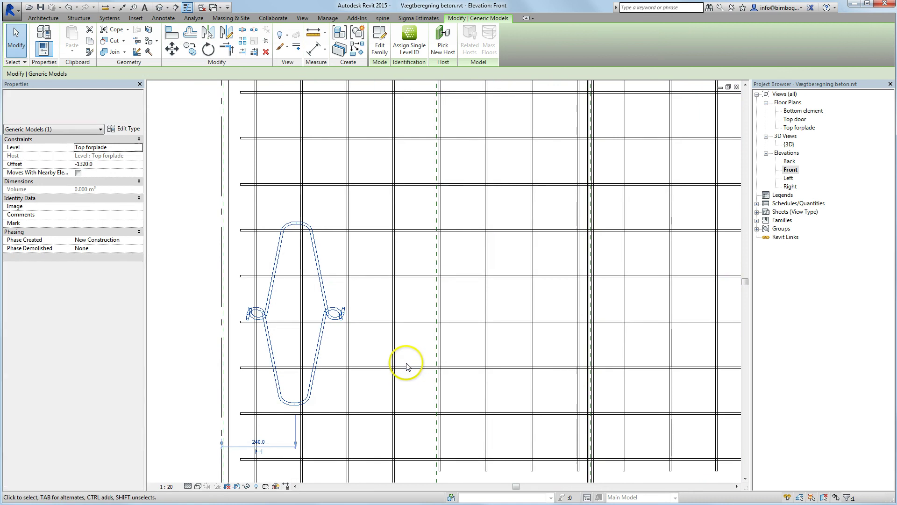
{"action": "key", "text": "Down"}
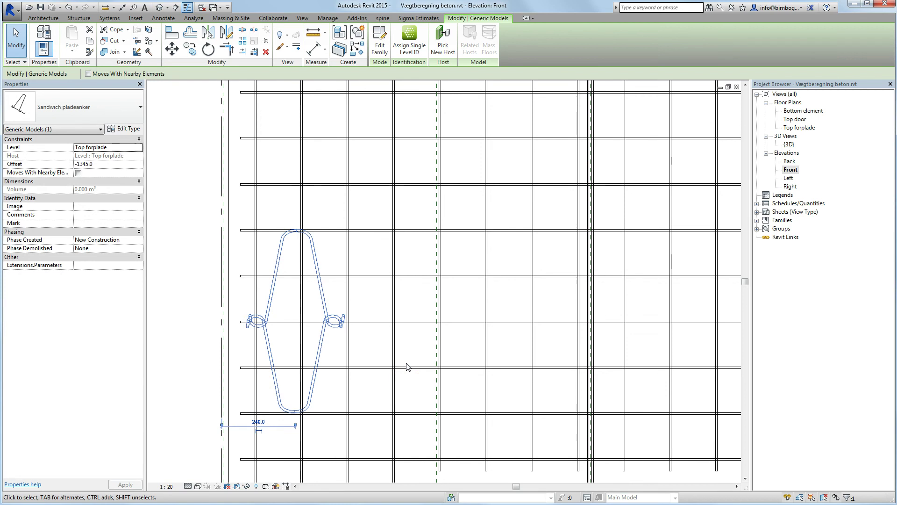
{"action": "double_click", "coordinate": [795, 145]}
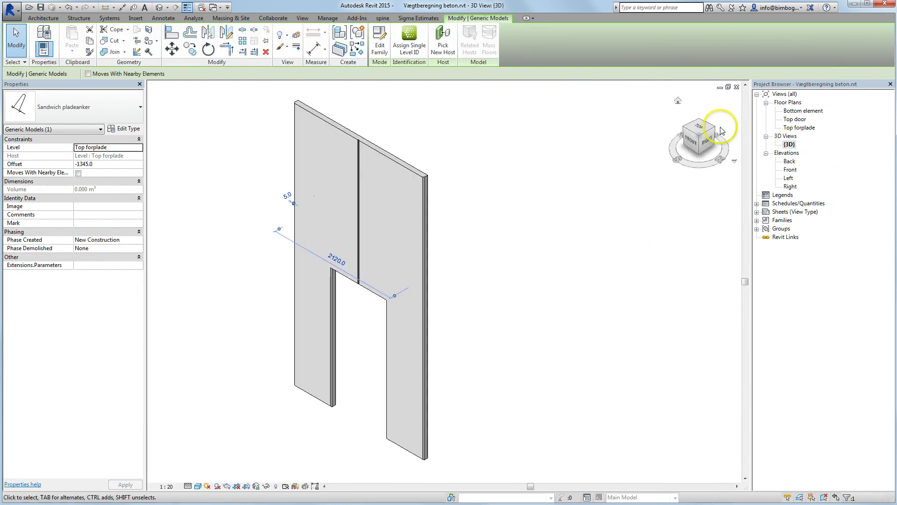
{"action": "left_click", "coordinate": [714, 132]}
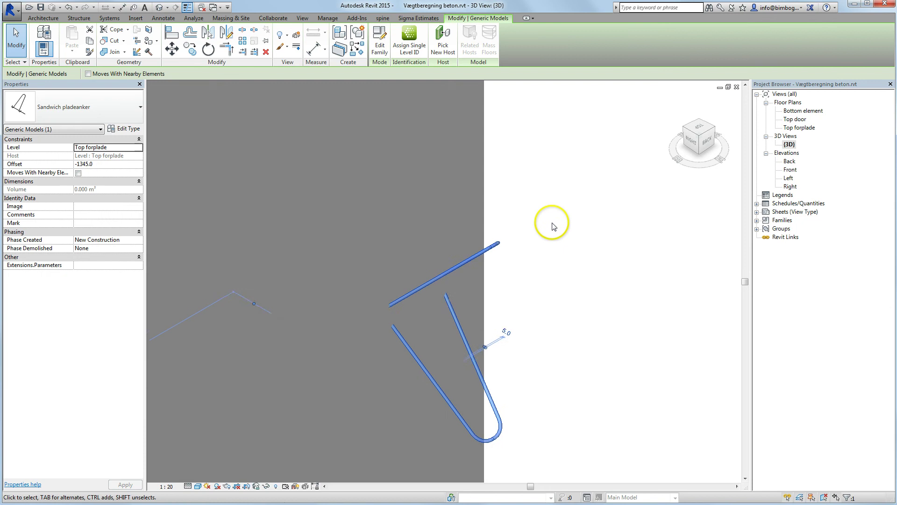
{"action": "left_click", "coordinate": [598, 218]}
{"action": "scroll", "coordinate": [598, 216], "scroll_direction": "down", "scroll_amount": 5}
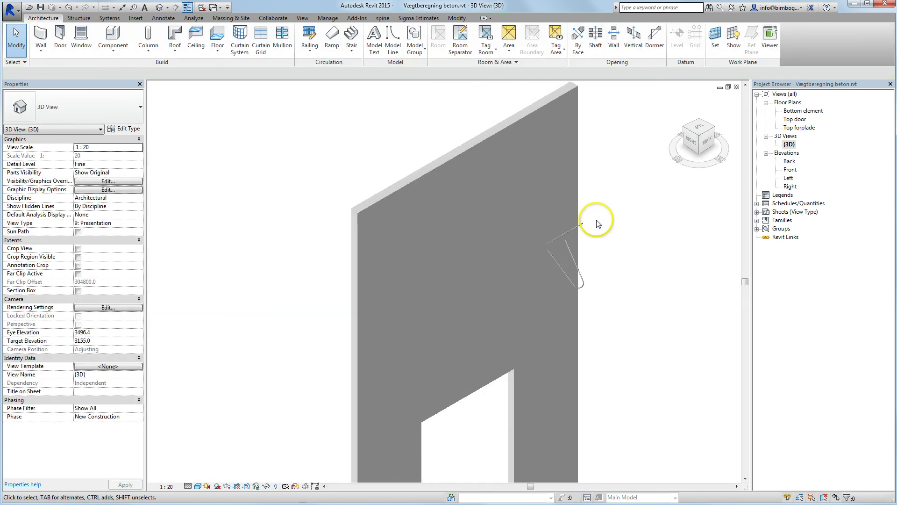
{"action": "middle_click_drag", "start_coordinate": [574, 231], "coordinate": [526, 175]}
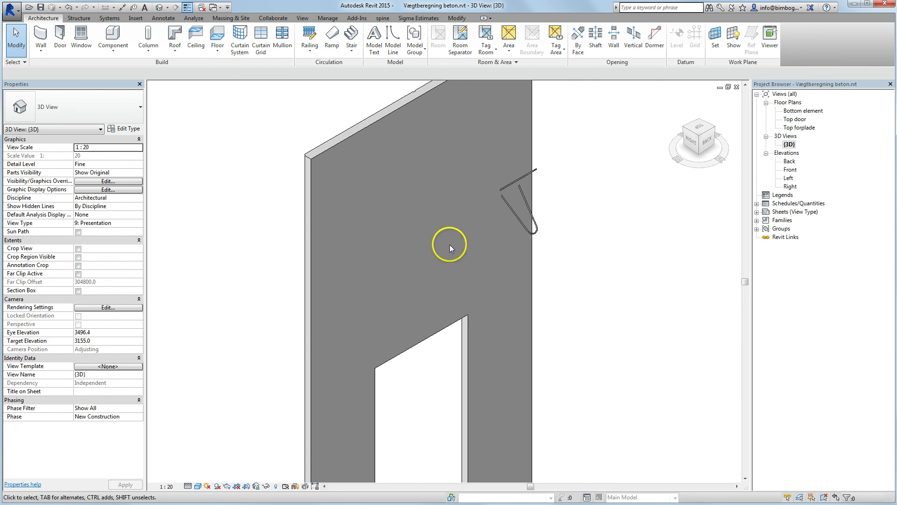
{"action": "middle_click_drag", "start_coordinate": [450, 245], "coordinate": [487, 251], "text": "shift"}
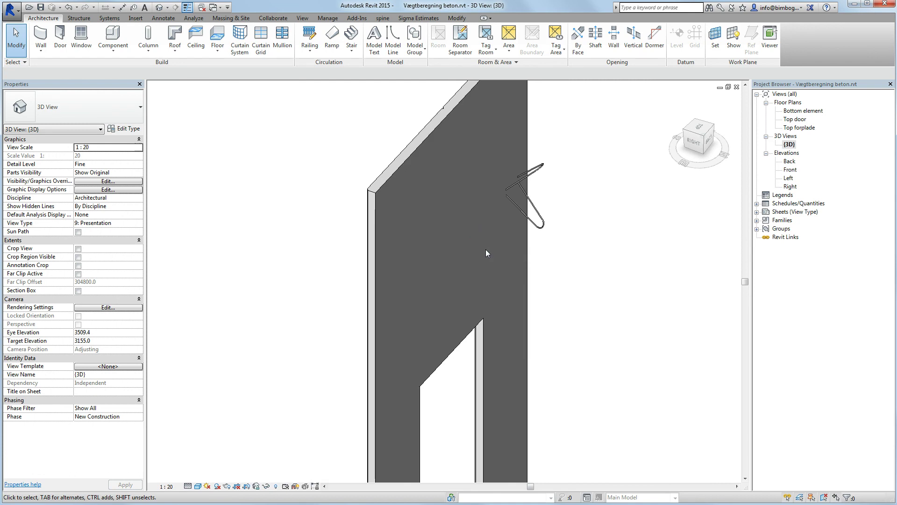